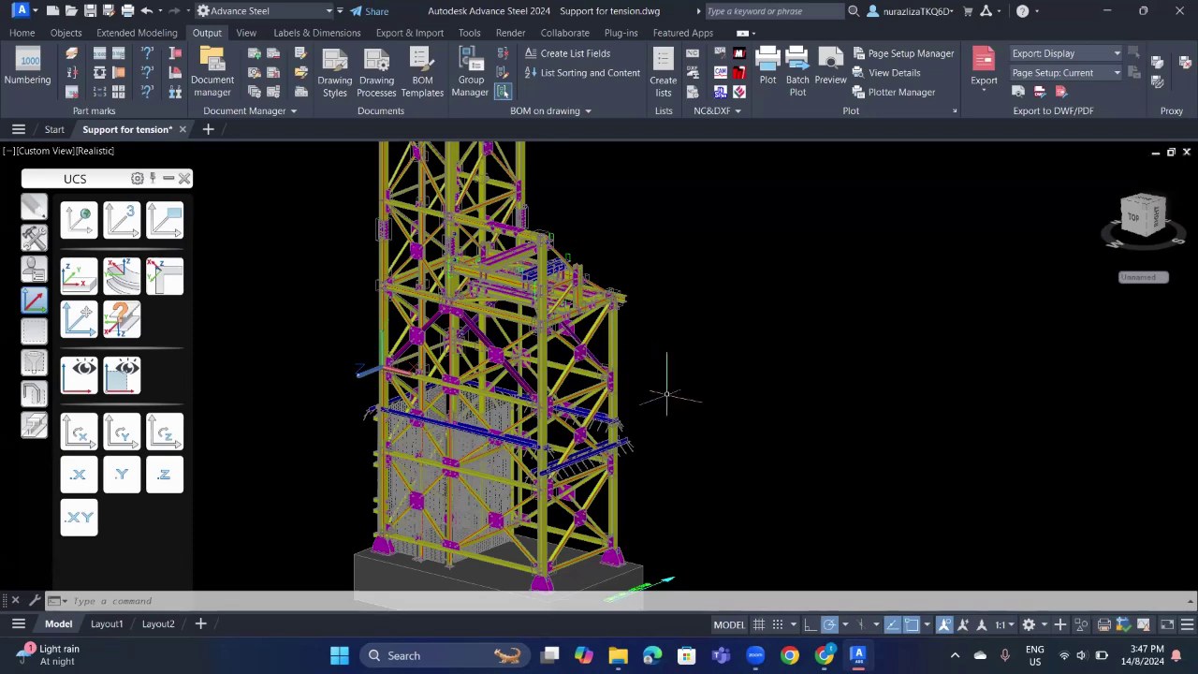
Step: Pan up to the tower's upper section and zoom in on the bracing gusset-plate connections
key("p")
key("Return")
left_click_drag(665, 397, 684, 246)
key("Escape")
scroll(394, 245, "up", 5)
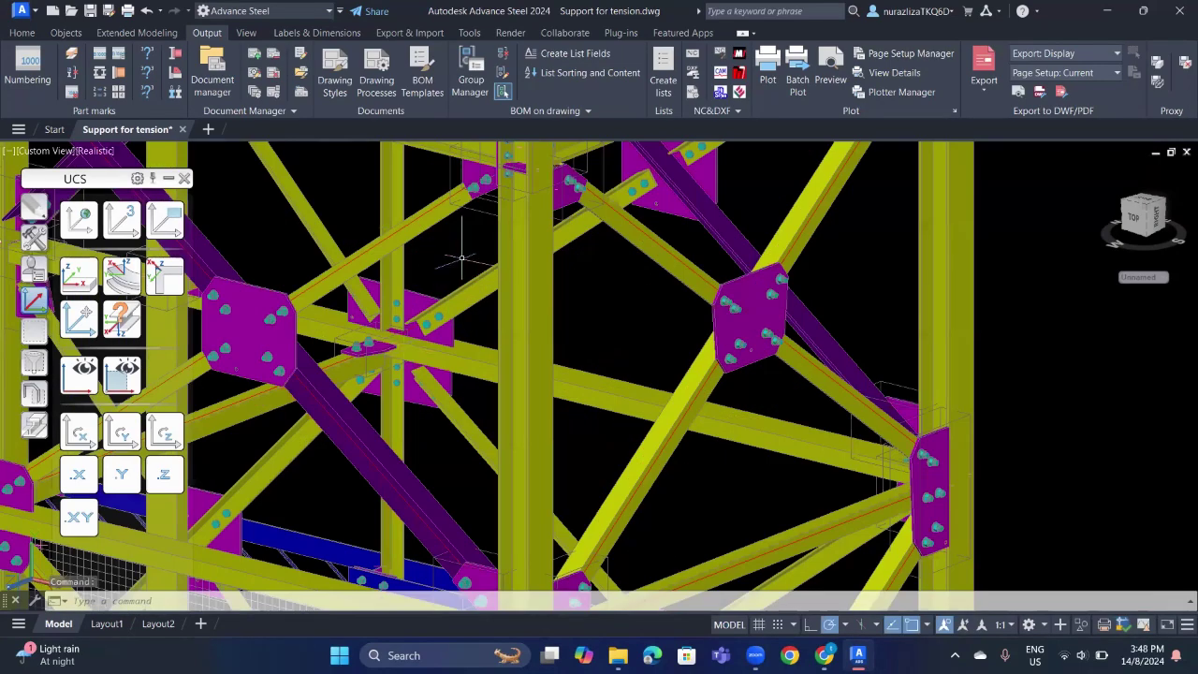
Step: Move the UCS origin to a node on the small bolted plate connection using Node snap
left_click(223, 242)
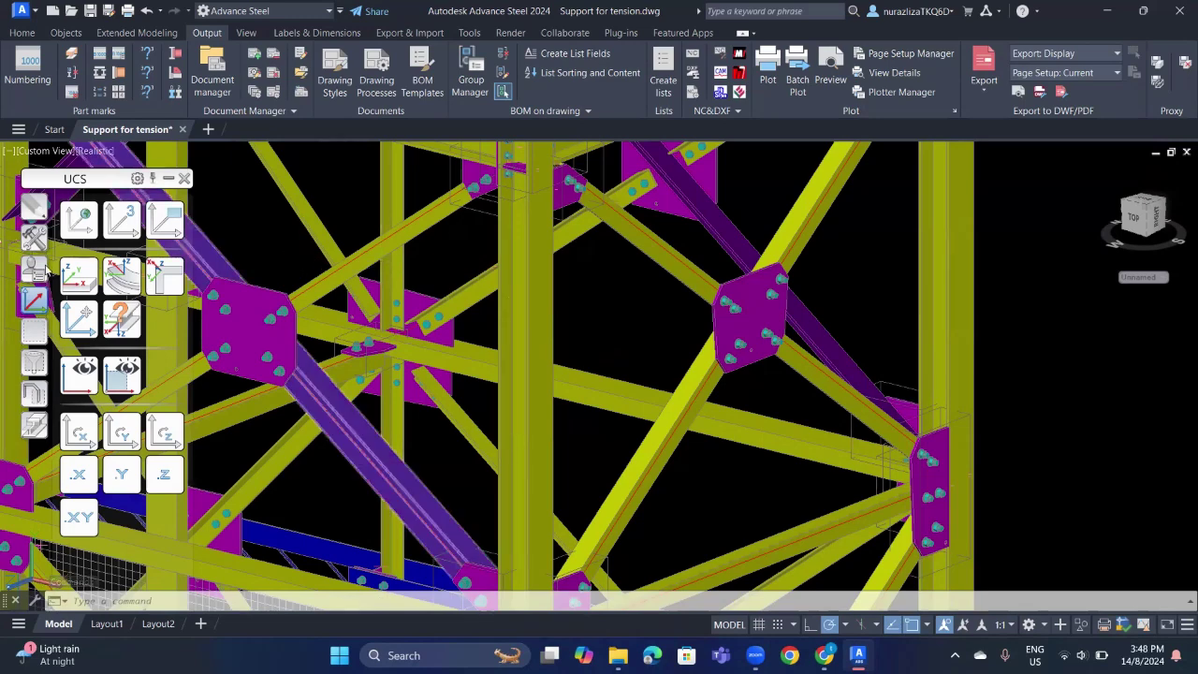
left_click(83, 323)
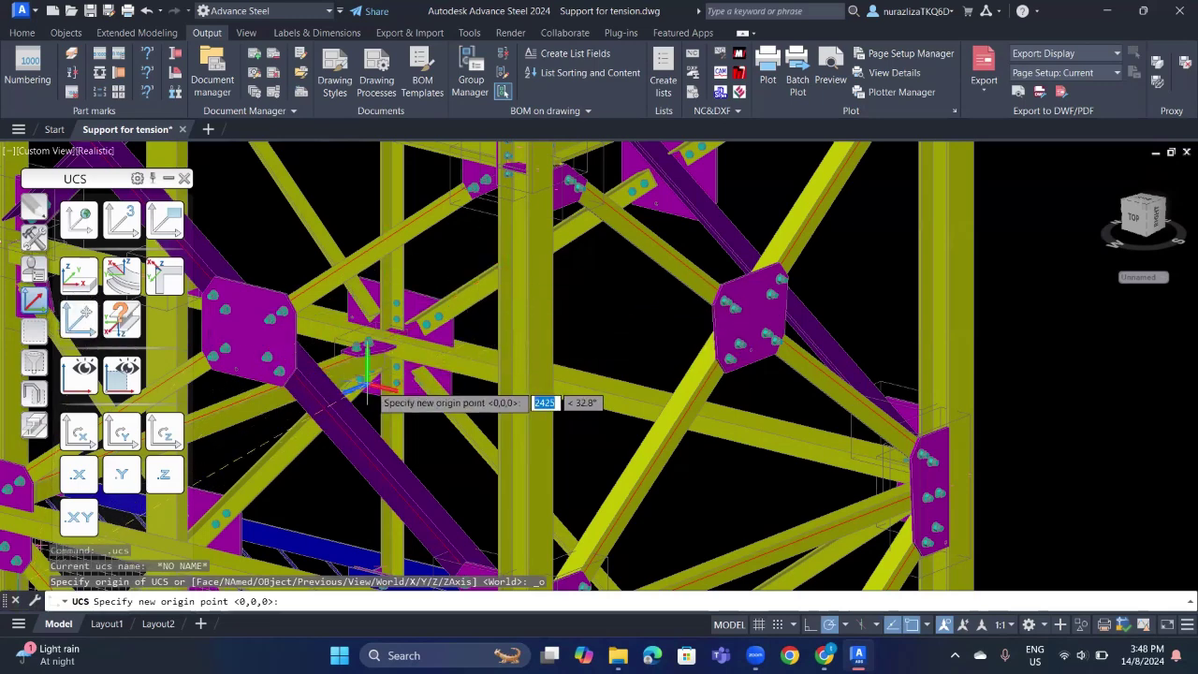
right_click(395, 348, "shift")
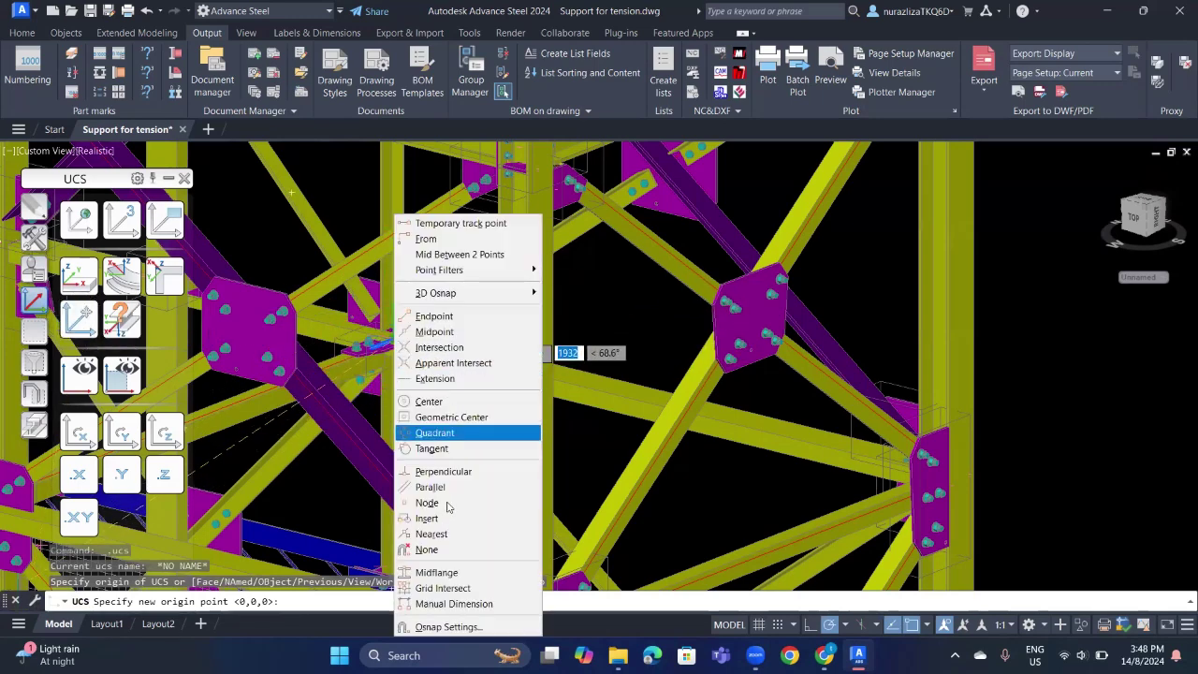
left_click(432, 503)
scroll(412, 361, "up", 4)
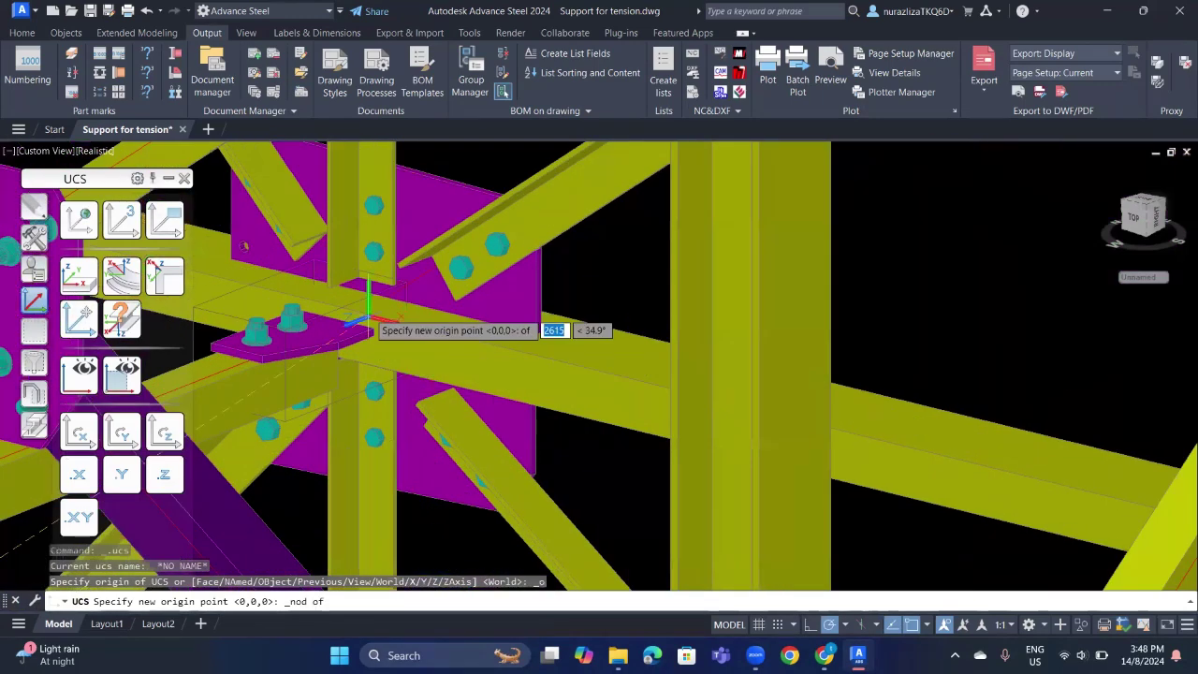
scroll(372, 323, "down", 4)
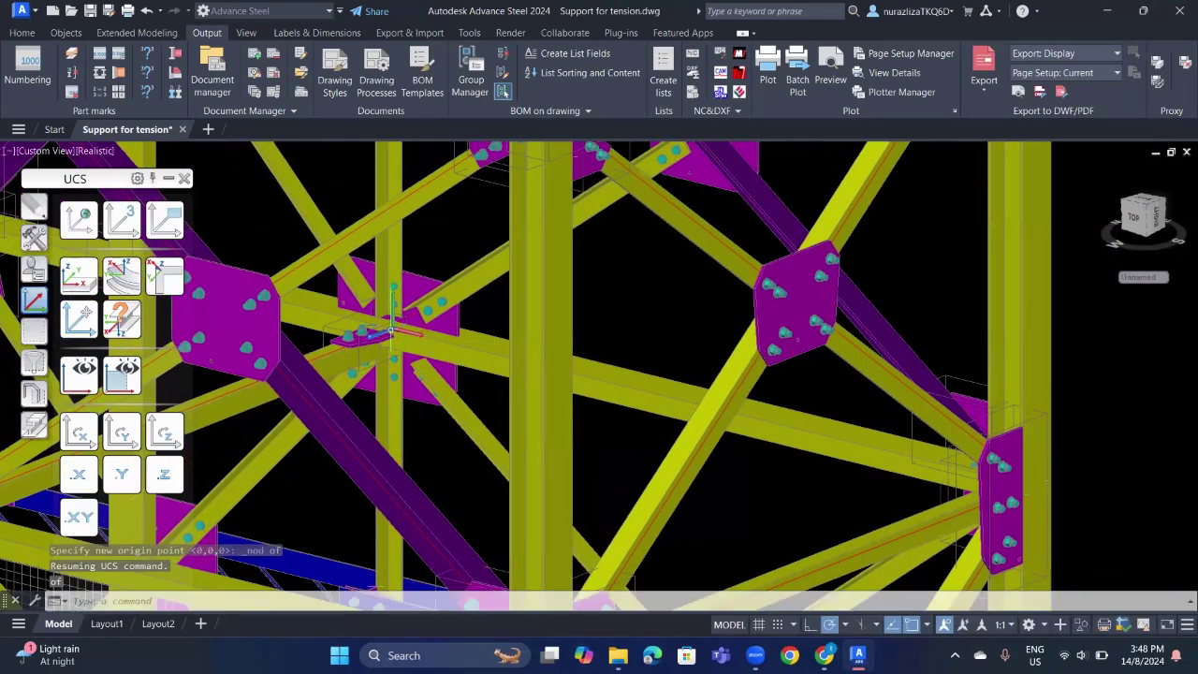
scroll(394, 328, "up", 2)
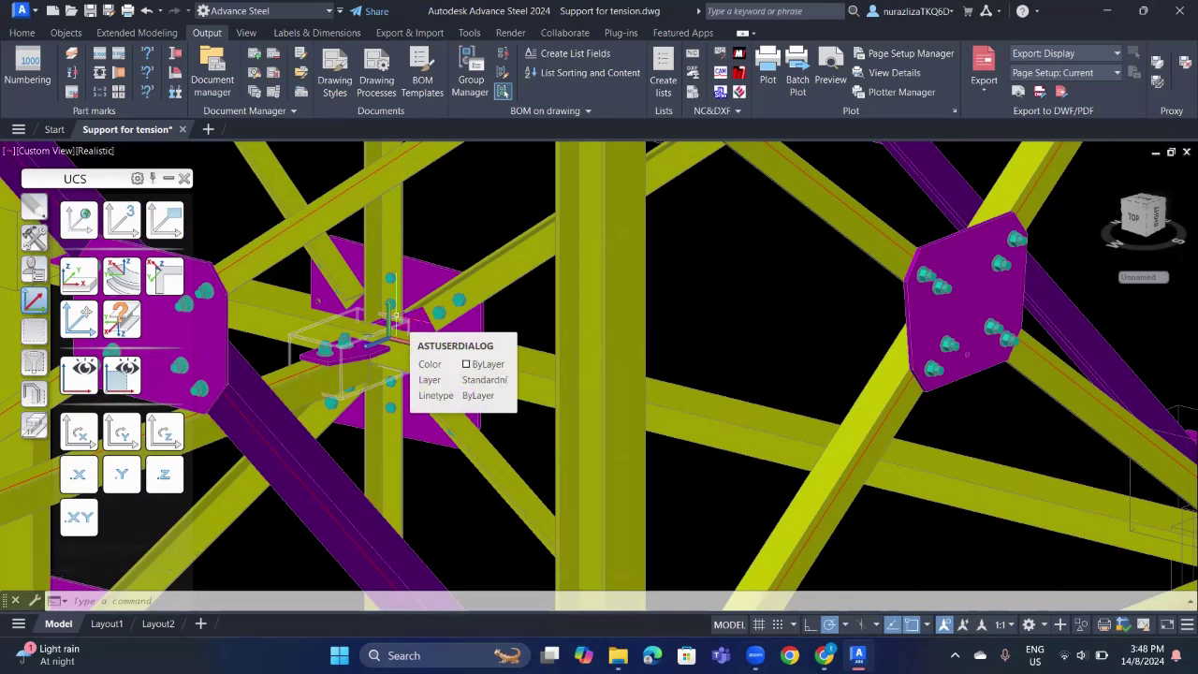
scroll(462, 367, "up", 2)
middle_click_drag(379, 303, 423, 296)
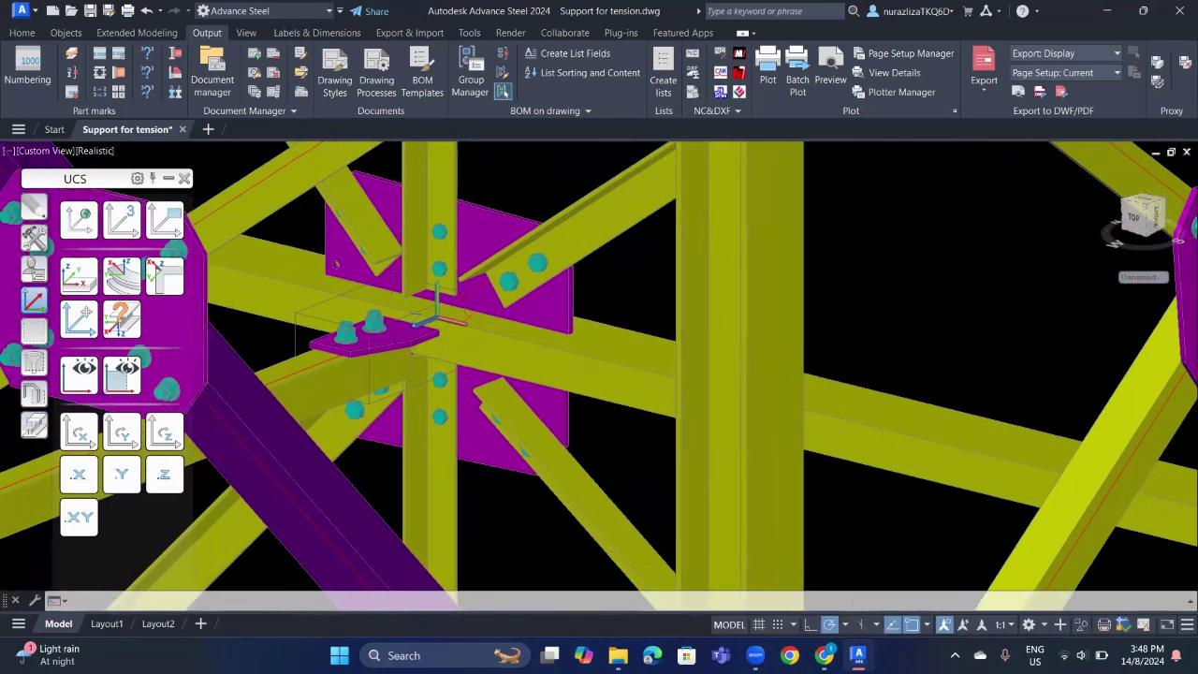
Step: Rotate the UCS about its X axis four times
left_click(82, 436)
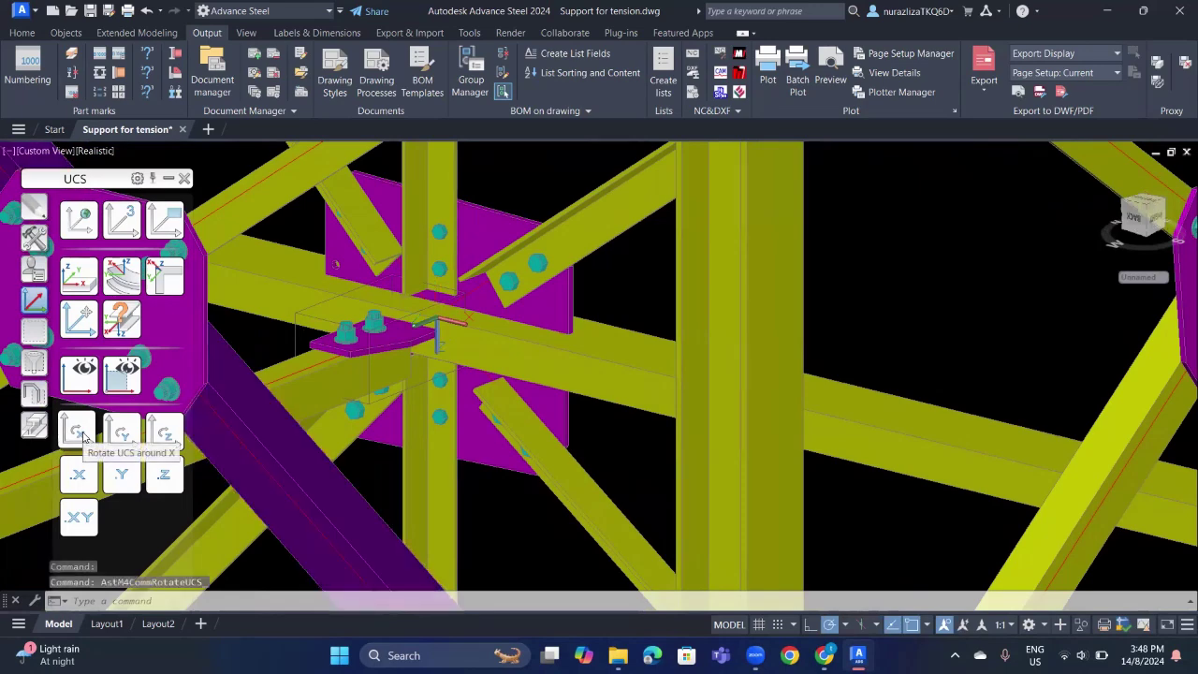
left_click(82, 437)
left_click(82, 436)
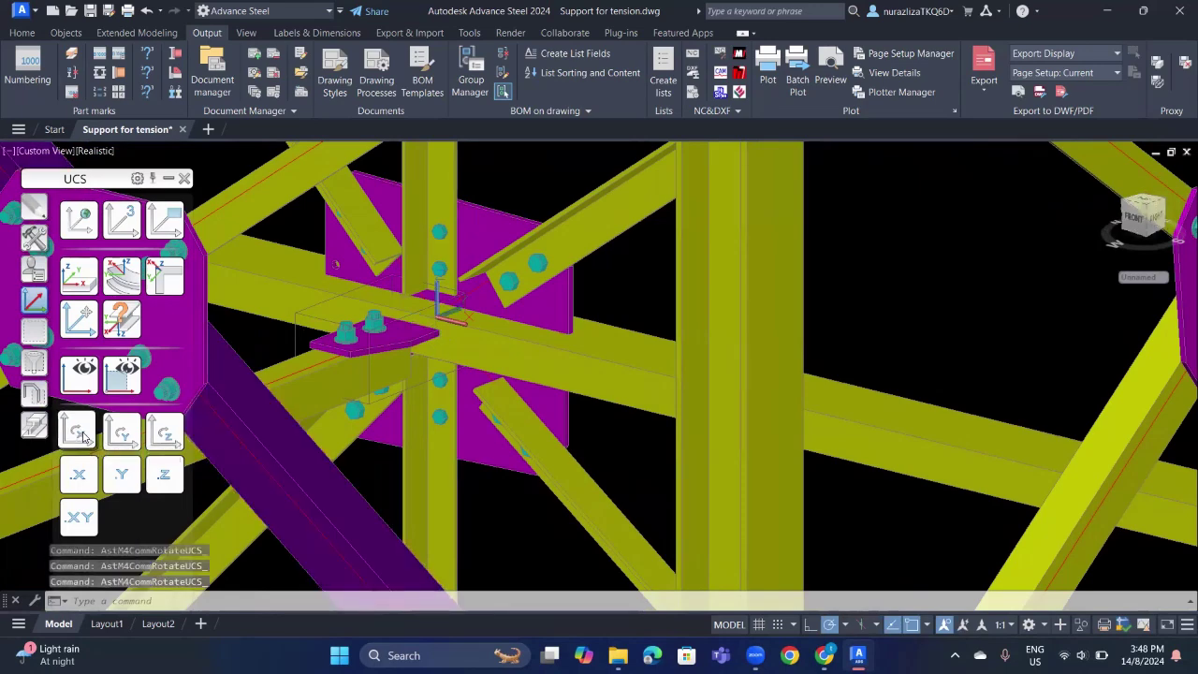
left_click(82, 436)
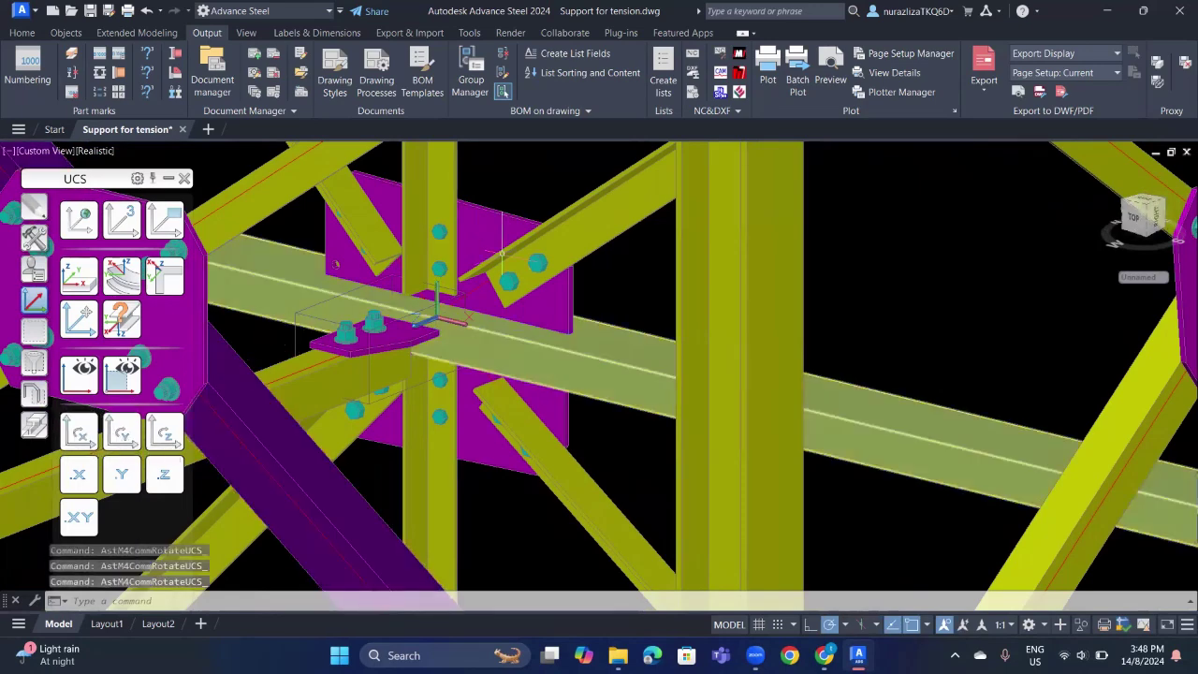
scroll(481, 377, "down", 2)
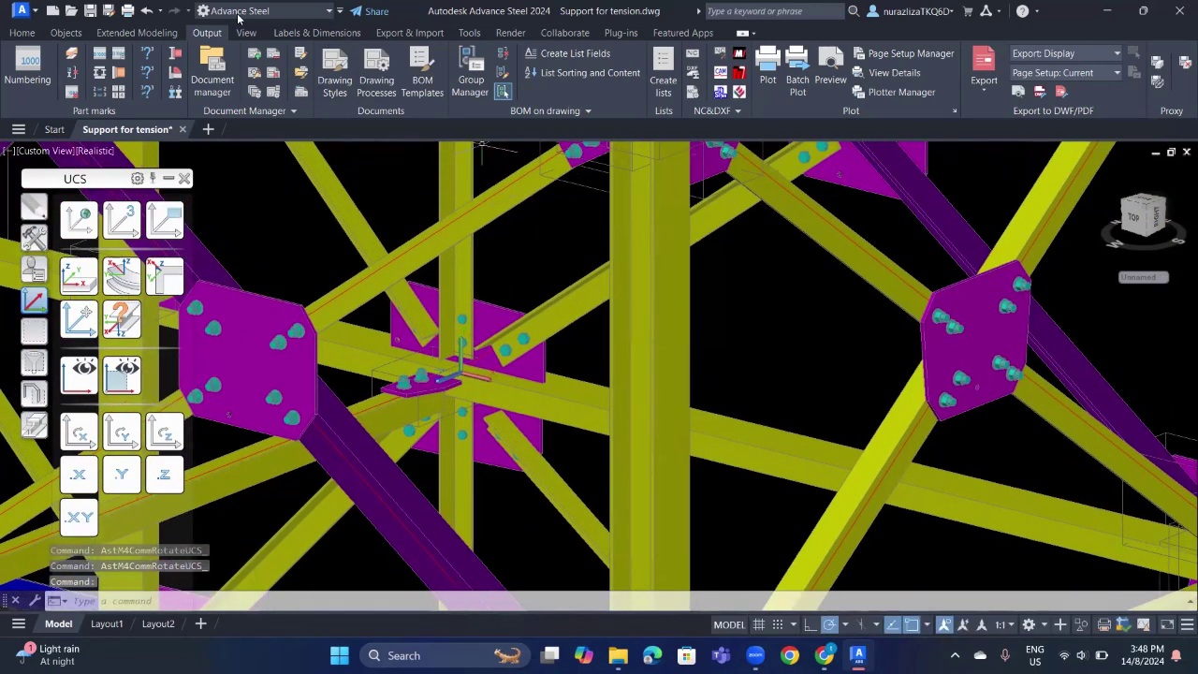
Step: Copy 0 - Detail View as '0 - Detail View-Create Drawing', set it to Selection set, and apply
left_click(257, 78)
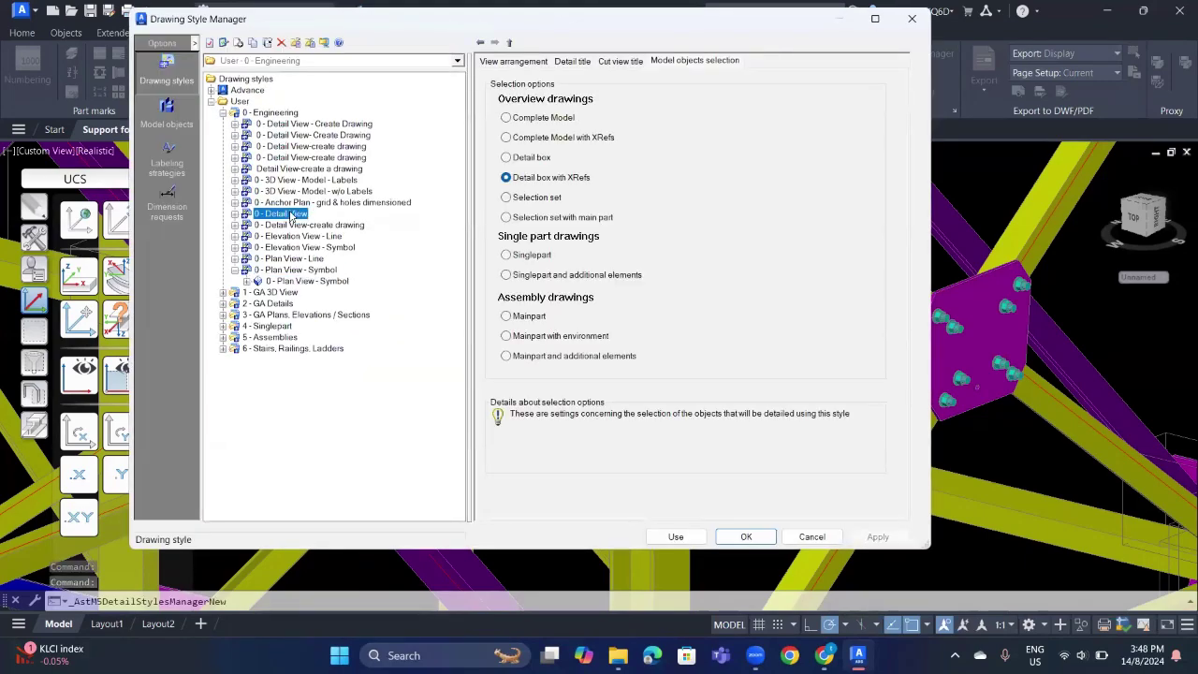
left_click(291, 214)
right_click(291, 214)
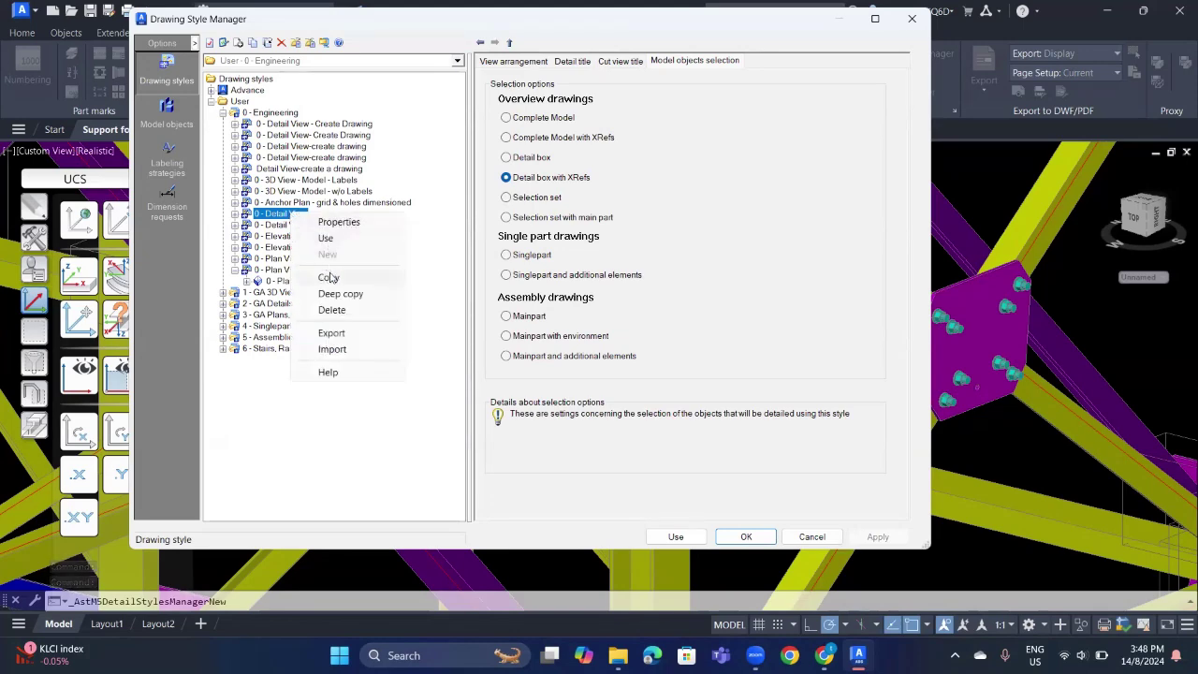
left_click(328, 275)
key("Home")
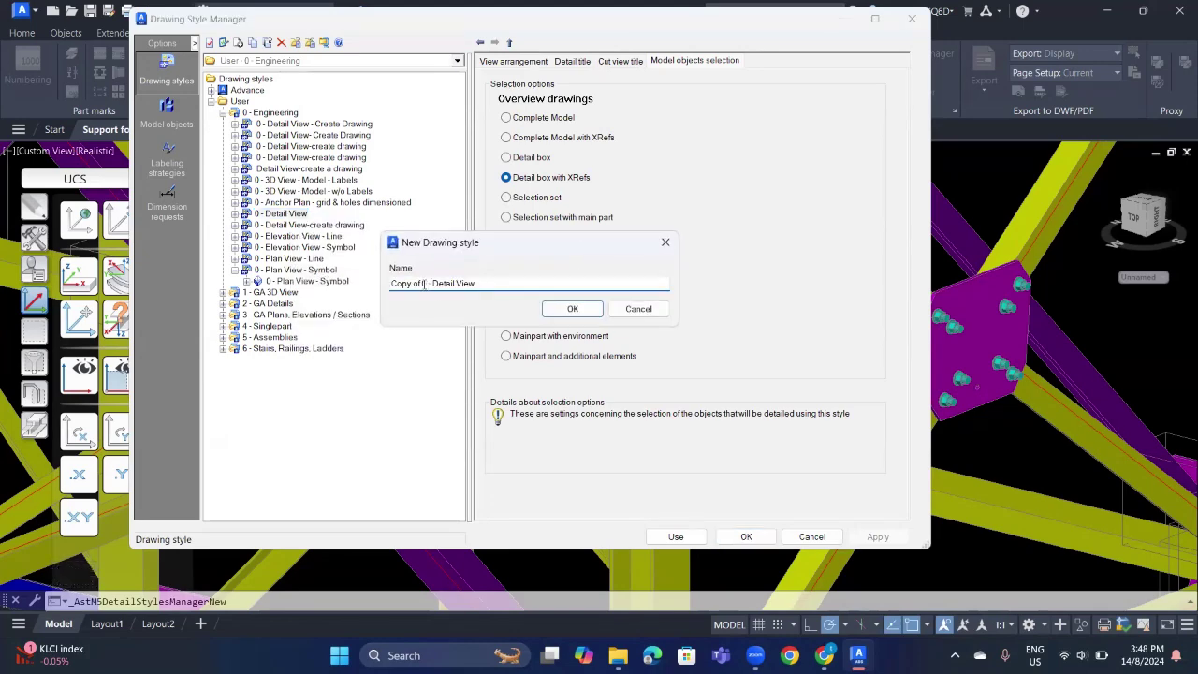
key("ctrl+shift+Right")
key("ctrl+shift+Right")
key("Delete")
left_click(570, 310)
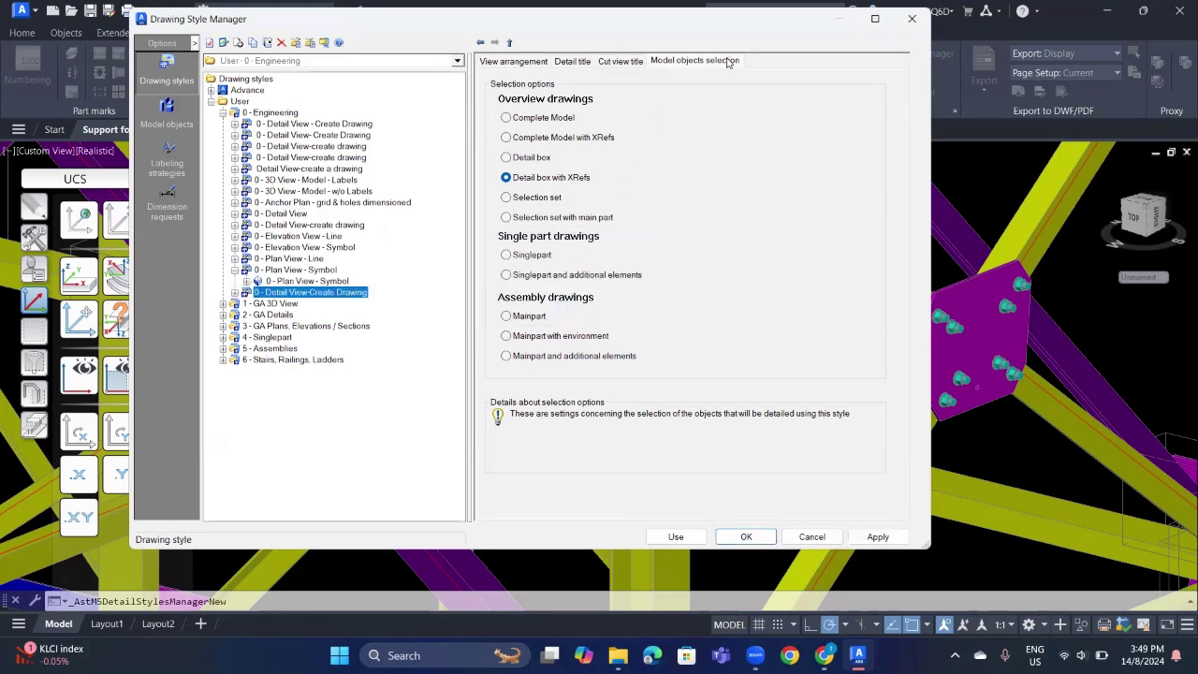
left_click(506, 200)
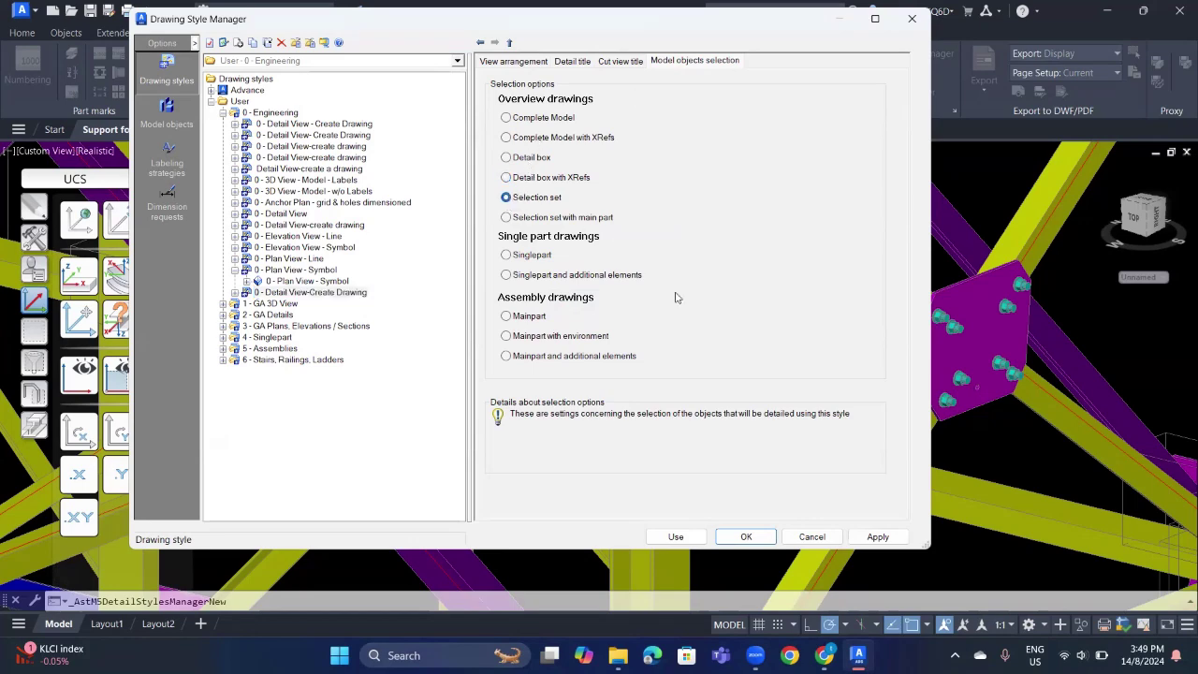
left_click(878, 538)
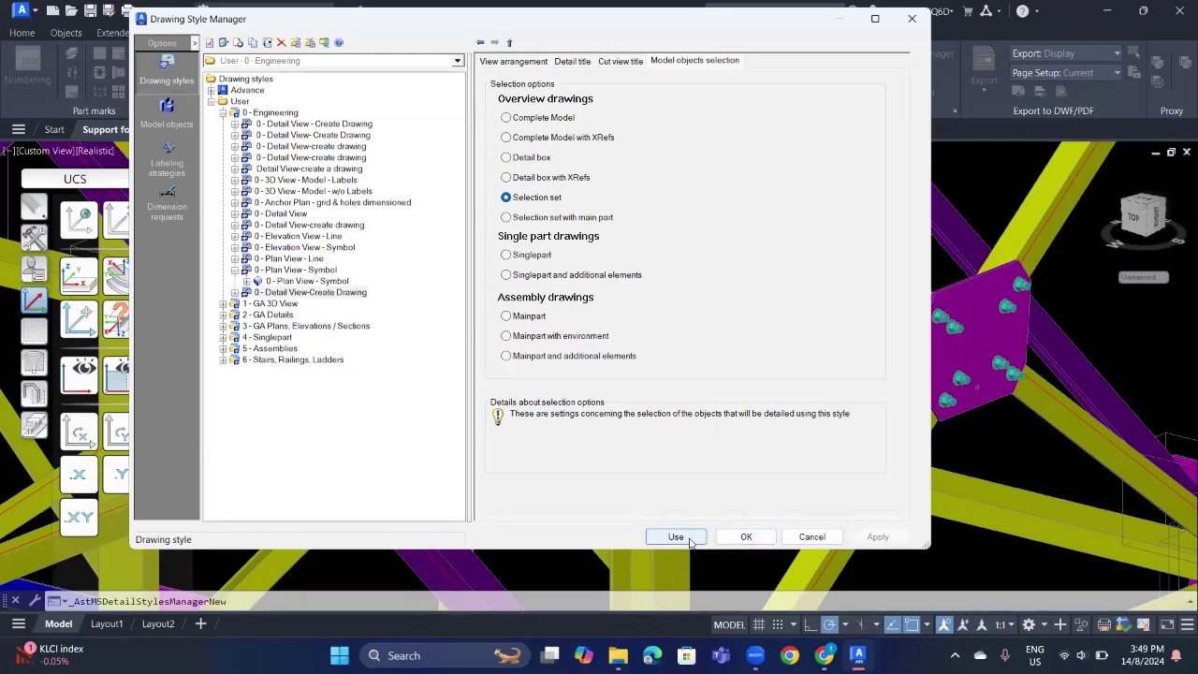
Step: Start a drawing with the new style and window-select the 24 members around the plate connection
left_click(675, 538)
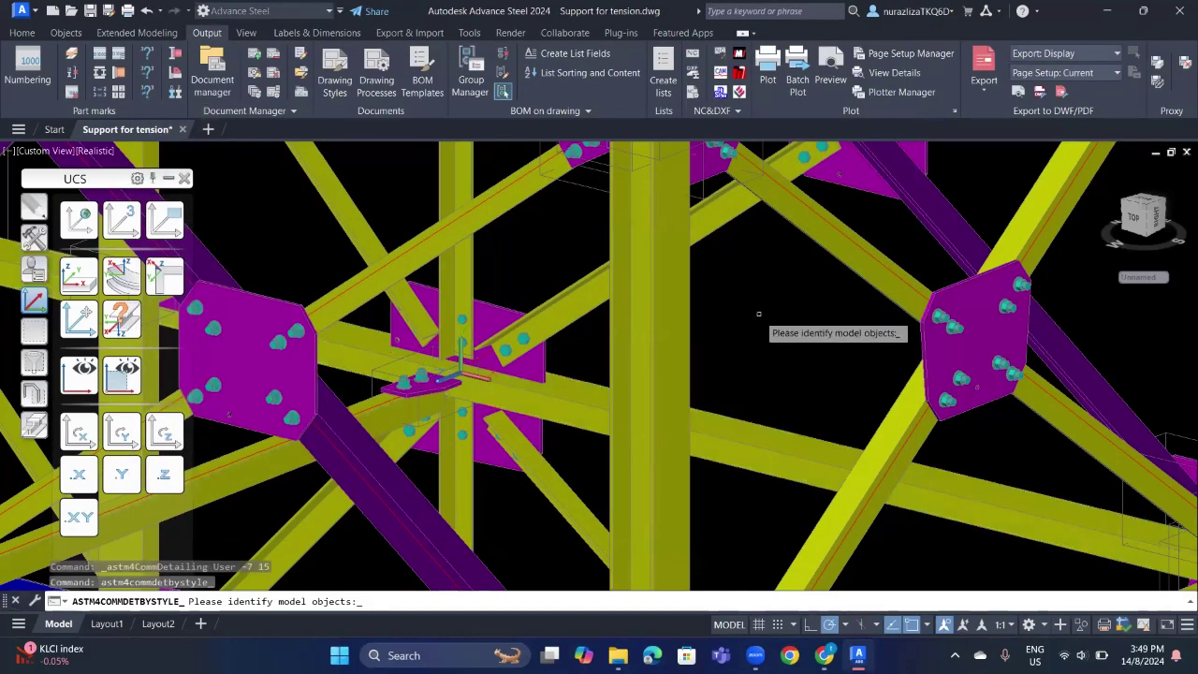
middle_click_drag(758, 314, 816, 296)
middle_click_drag(564, 510, 613, 483)
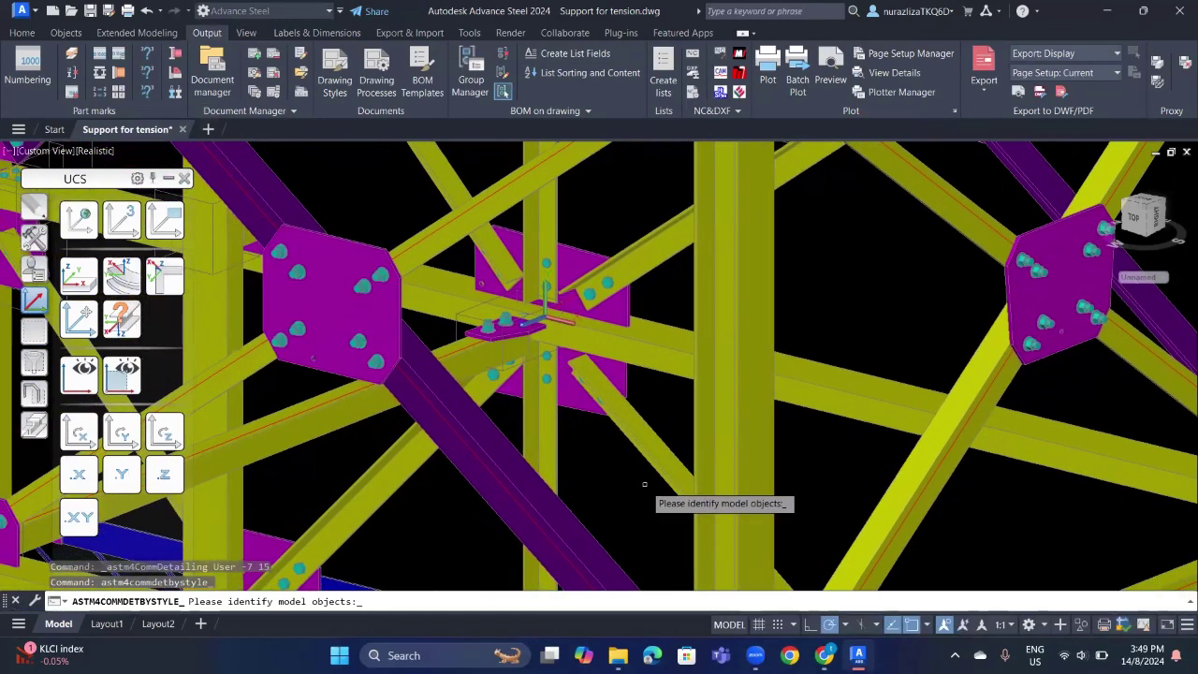
left_click(645, 484)
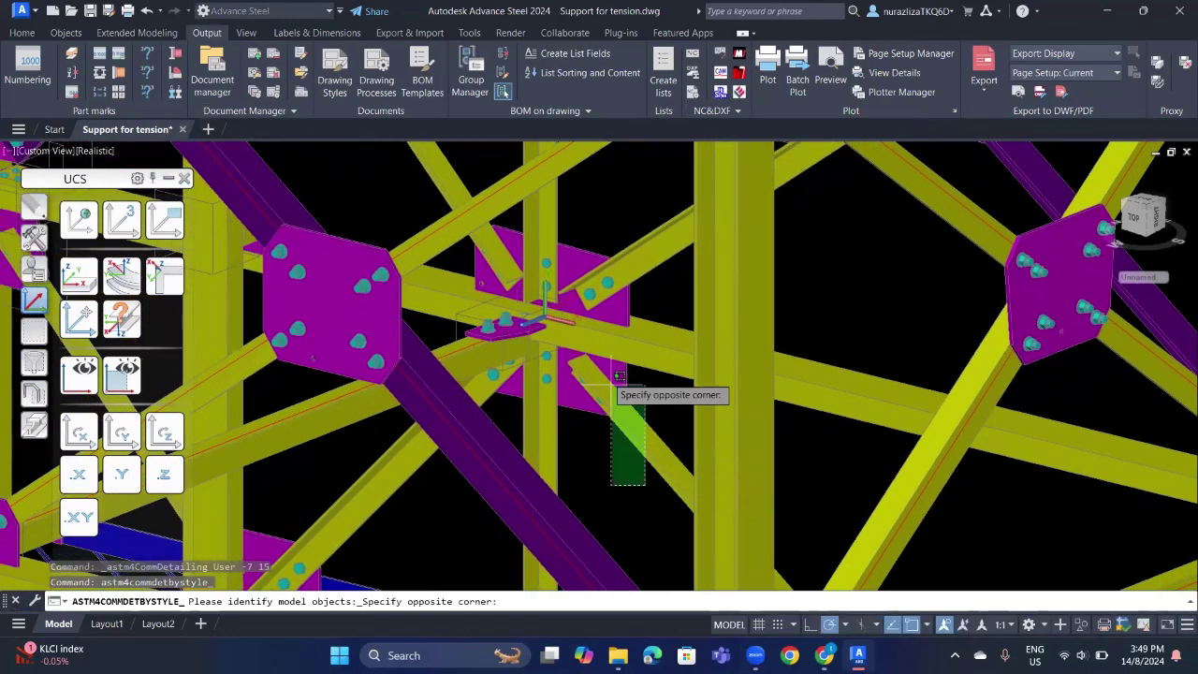
left_click(484, 154)
key("Return")
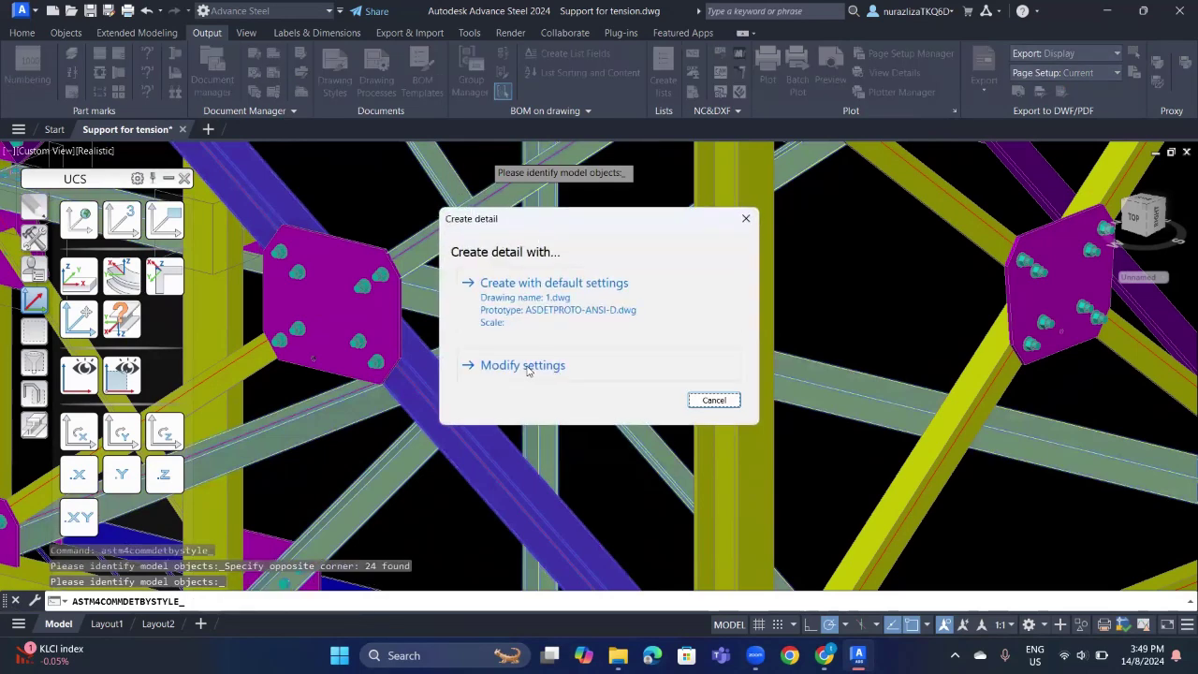
Step: Set the detail drawing number to FOL1 and choose the ASDETPROTO-ANSI-A.dwg template
left_click(524, 366)
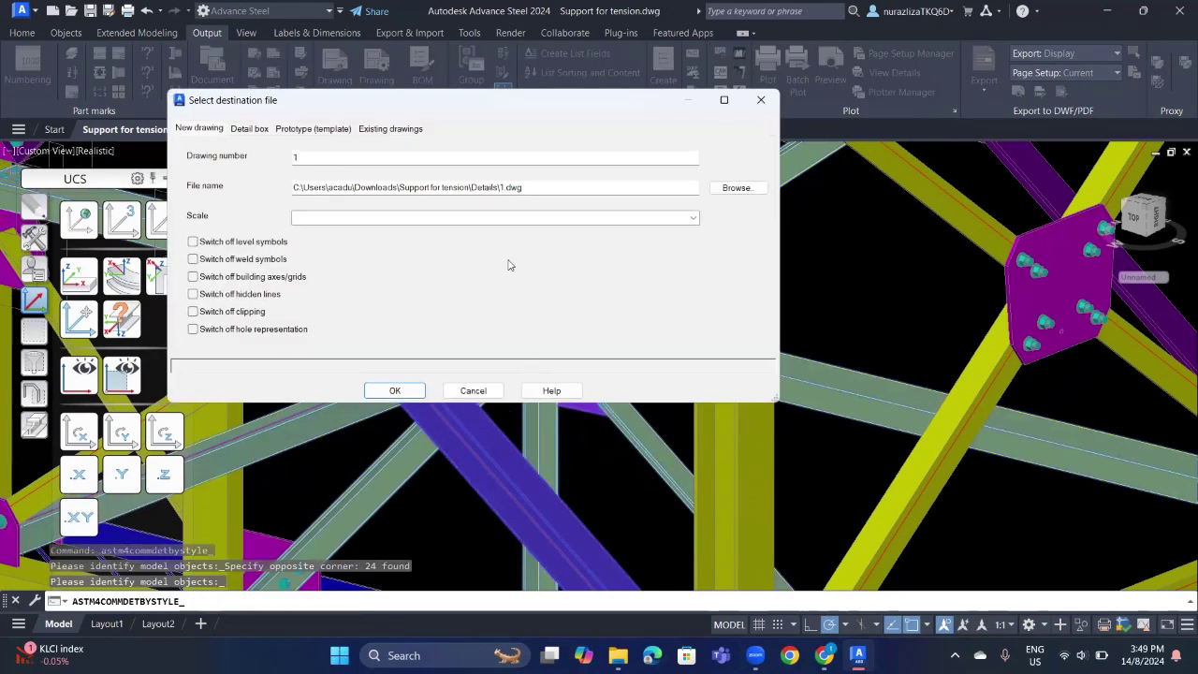
left_click(326, 161)
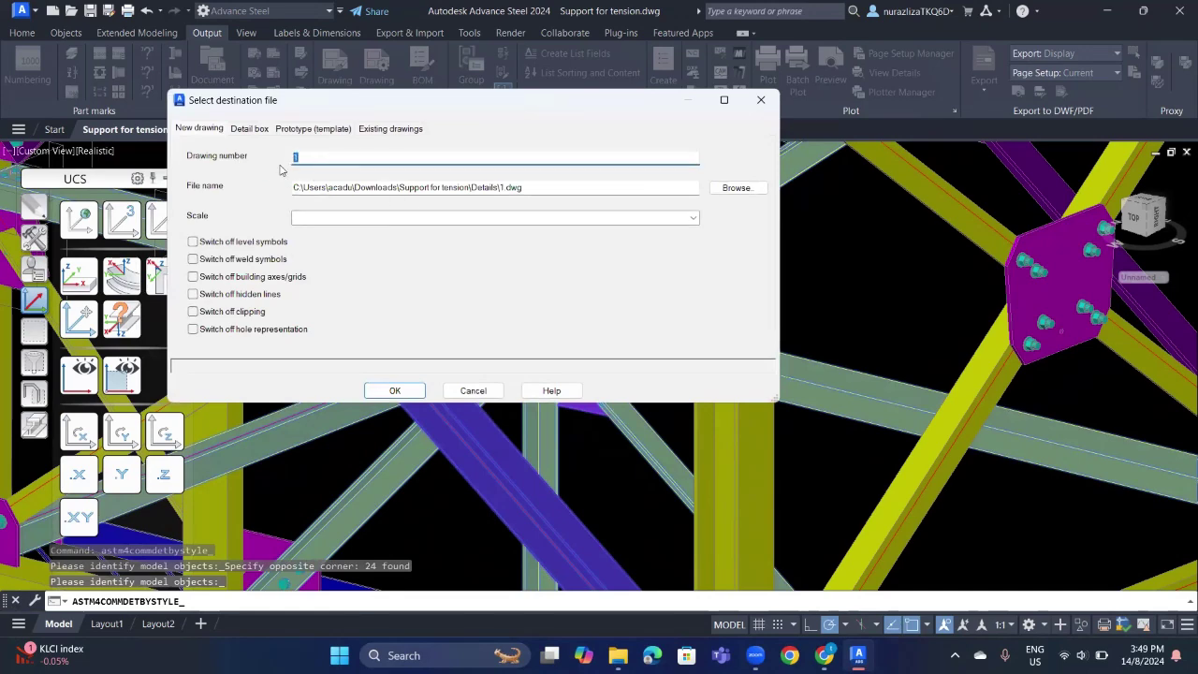
type("FOL")
left_click(263, 130)
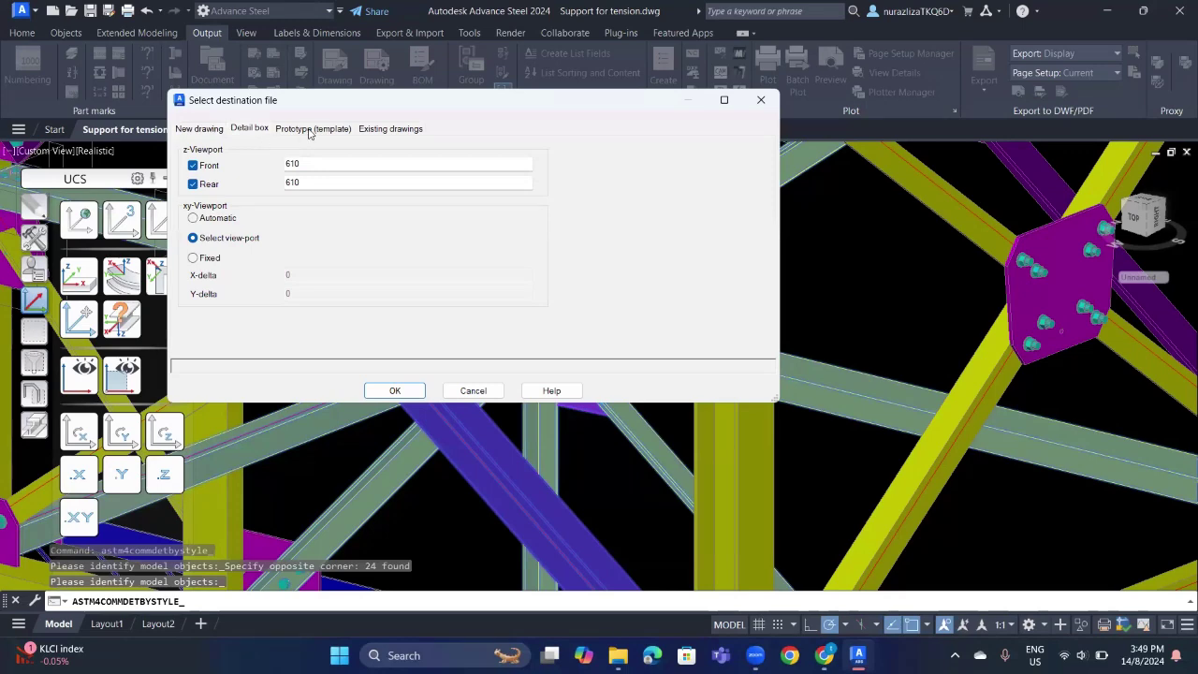
left_click(313, 131)
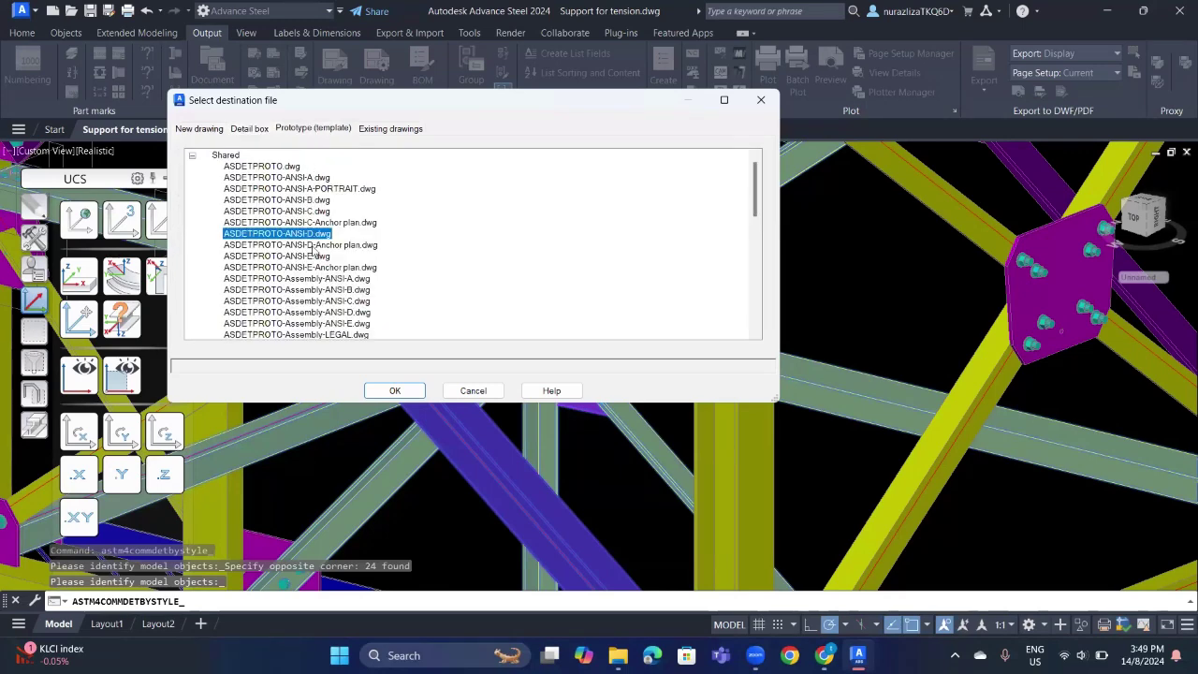
scroll(328, 278, "down", 3)
scroll(330, 278, "up", 4)
left_click(319, 177)
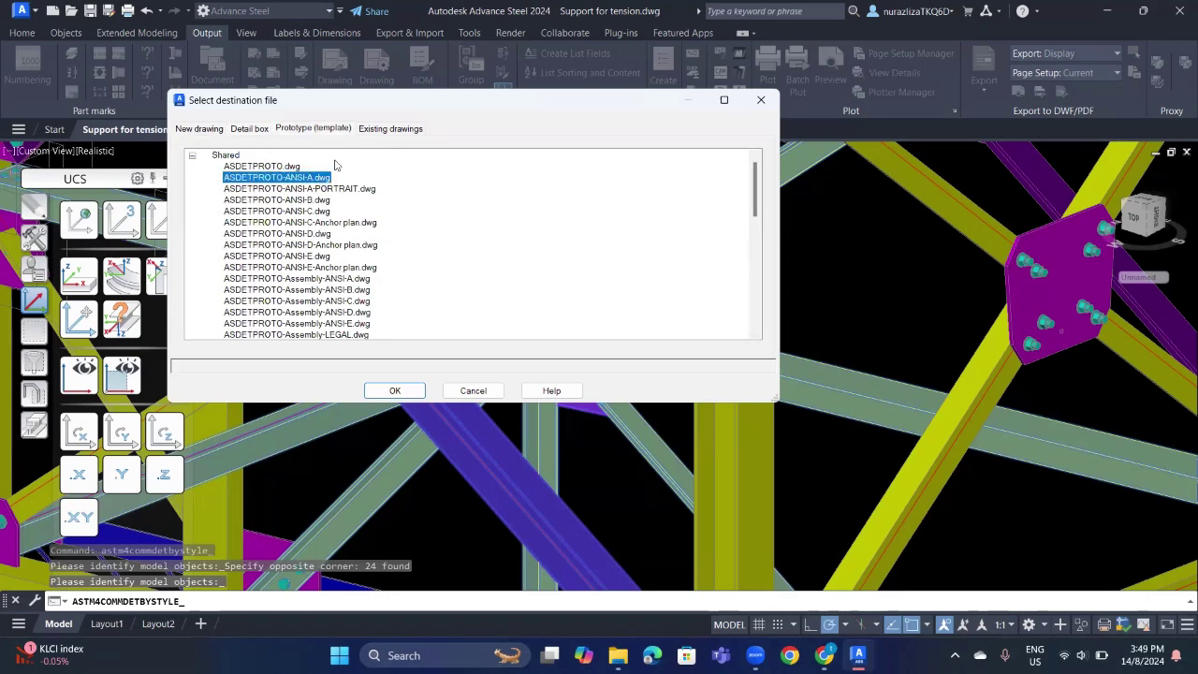
left_click(384, 129)
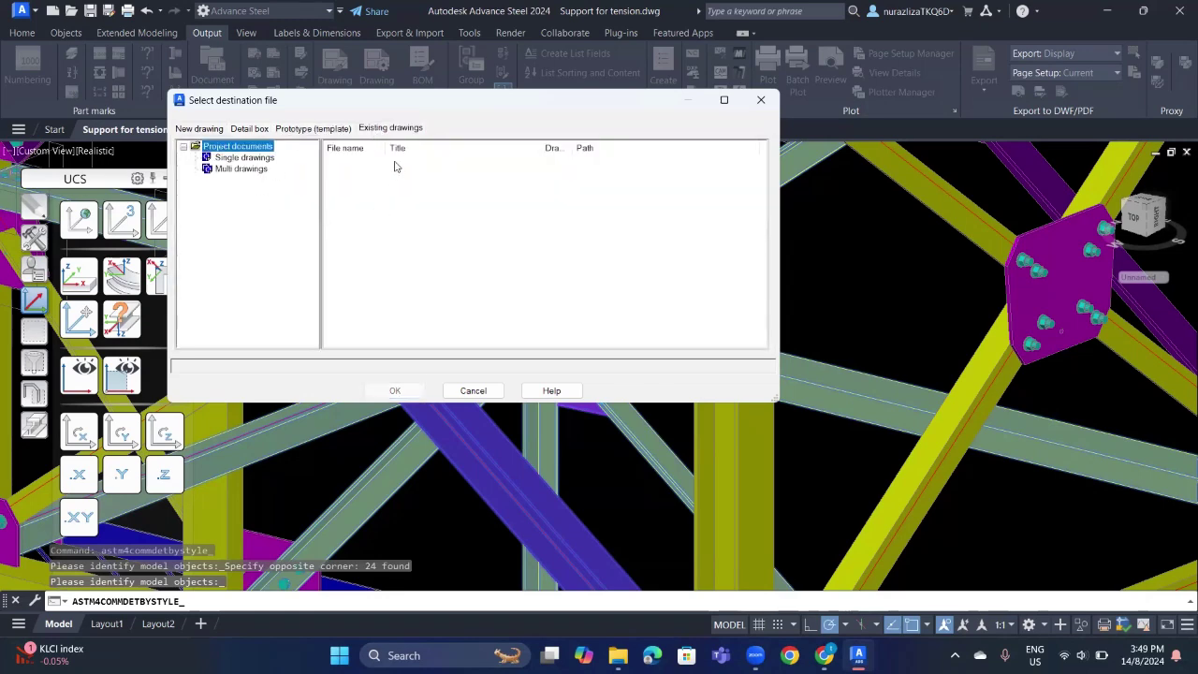
Step: Set the new drawing's scale to 1:10 and confirm the settings
left_click(211, 129)
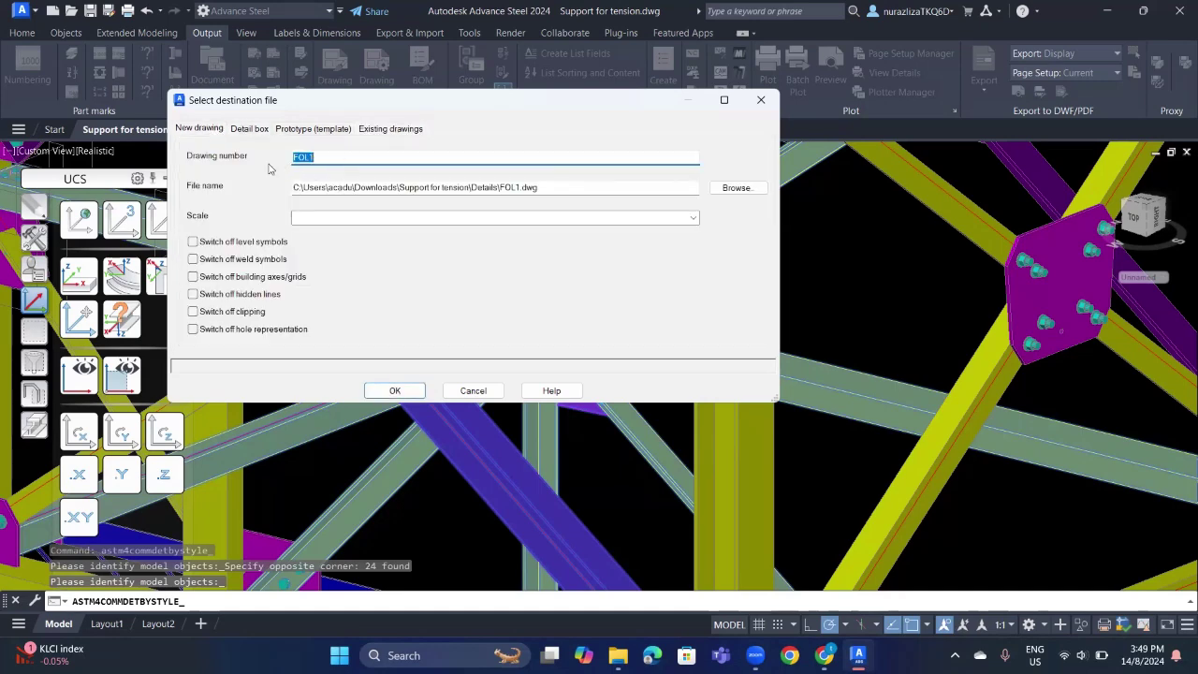
left_click(331, 215)
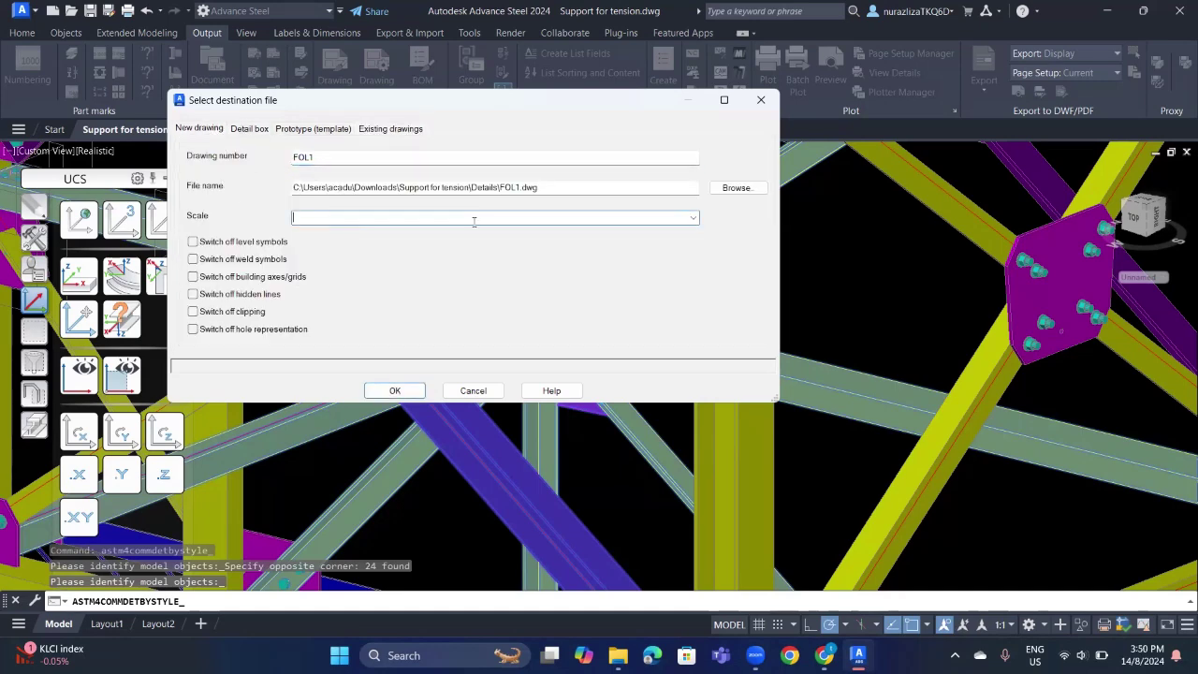
left_click(693, 217)
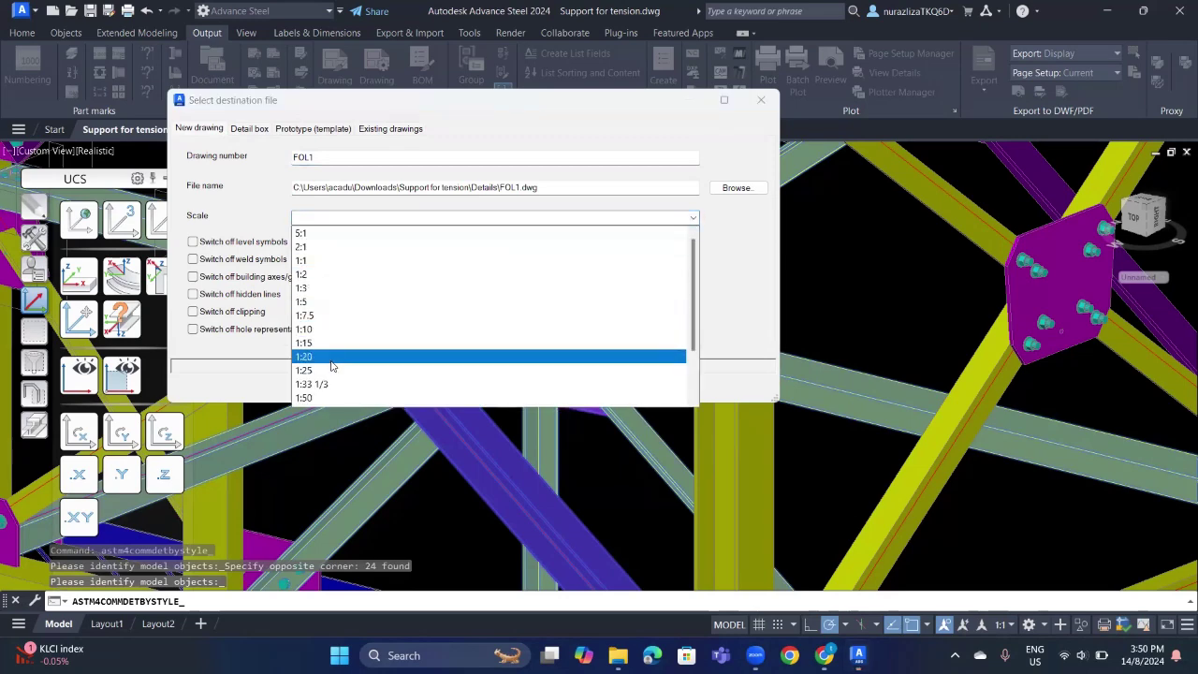
left_click(335, 329)
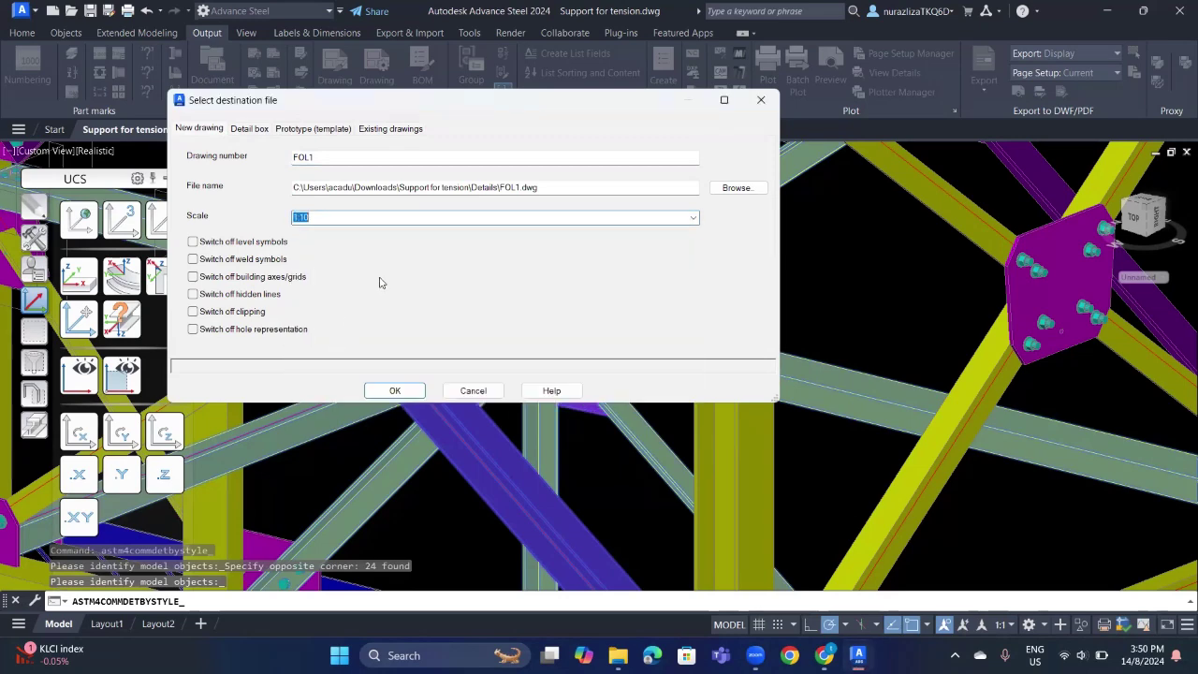
left_click(402, 390)
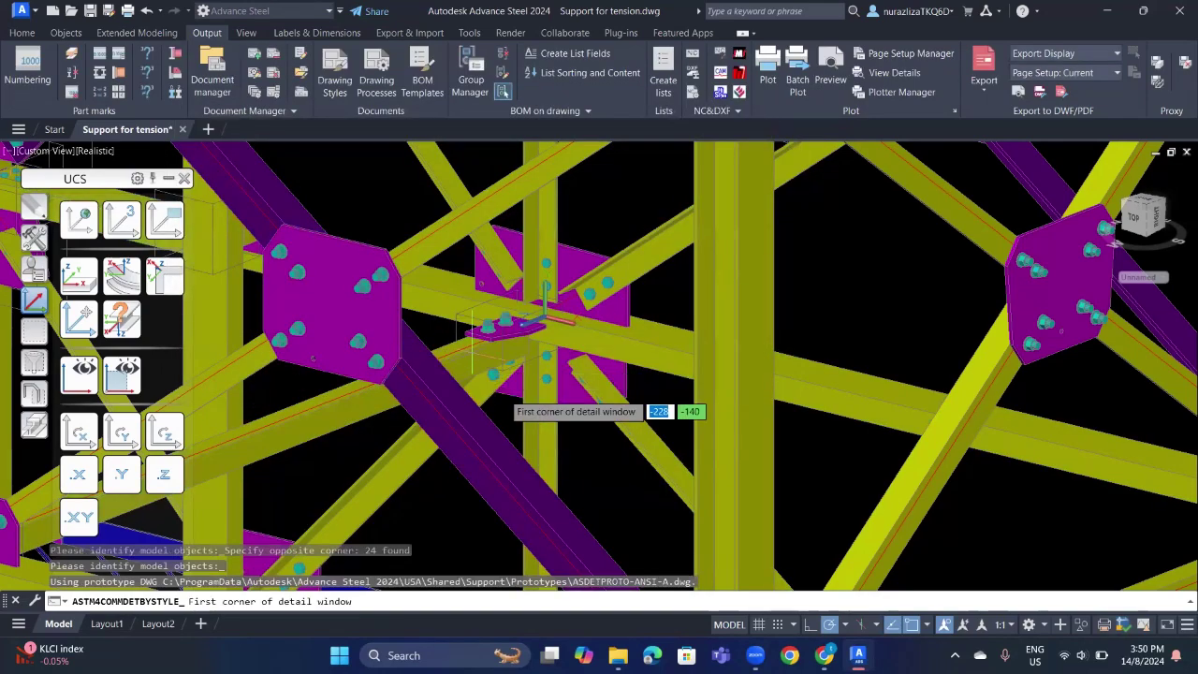
Step: Pick both corners of the detail window in the model and accept to generate FOL1.dwg
scroll(562, 440, "down", 3)
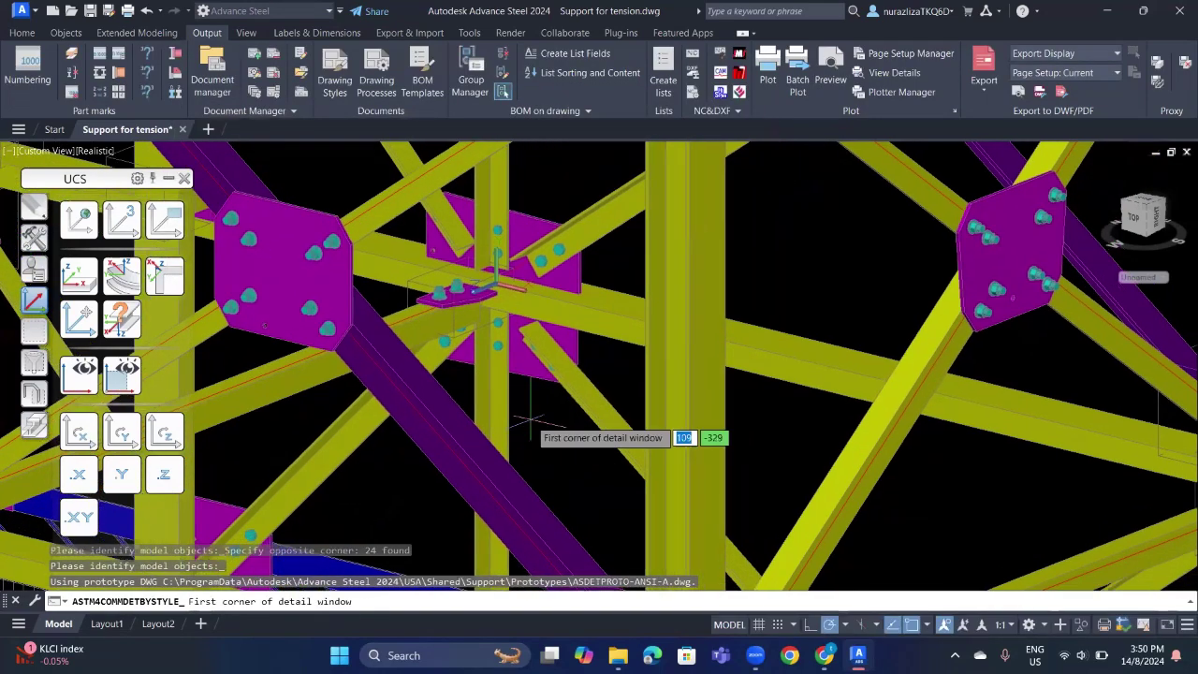
scroll(536, 429, "down", 2)
scroll(536, 429, "up", 3)
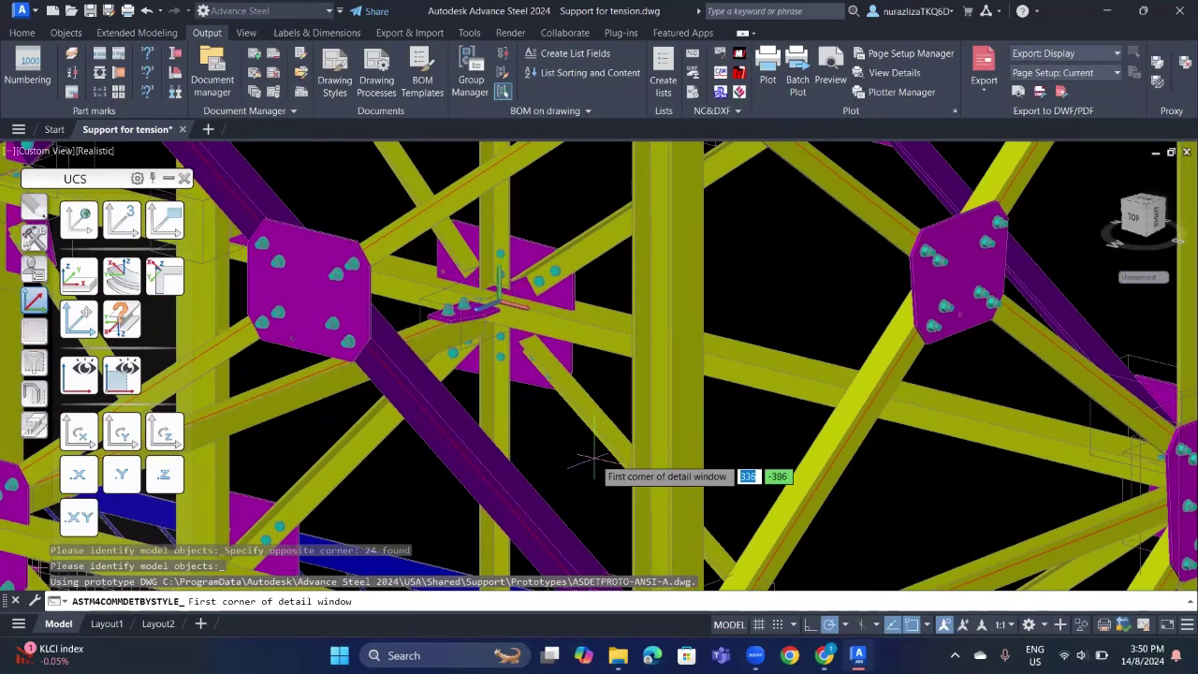
left_click(595, 458)
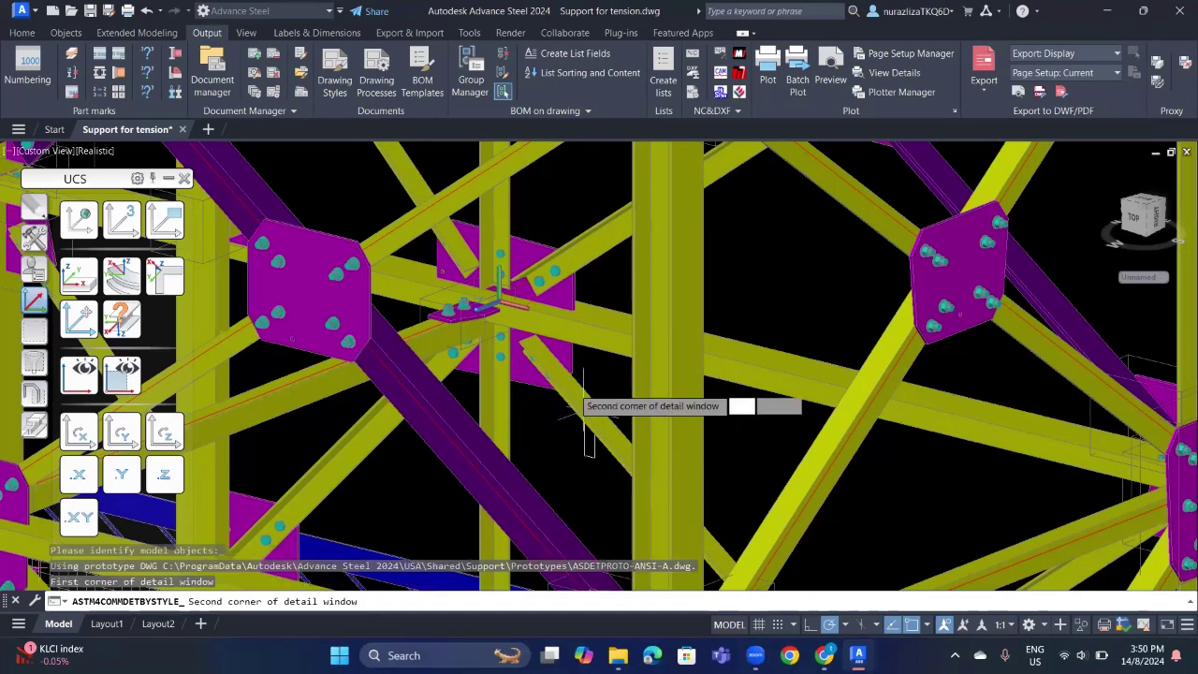
left_click(400, 176)
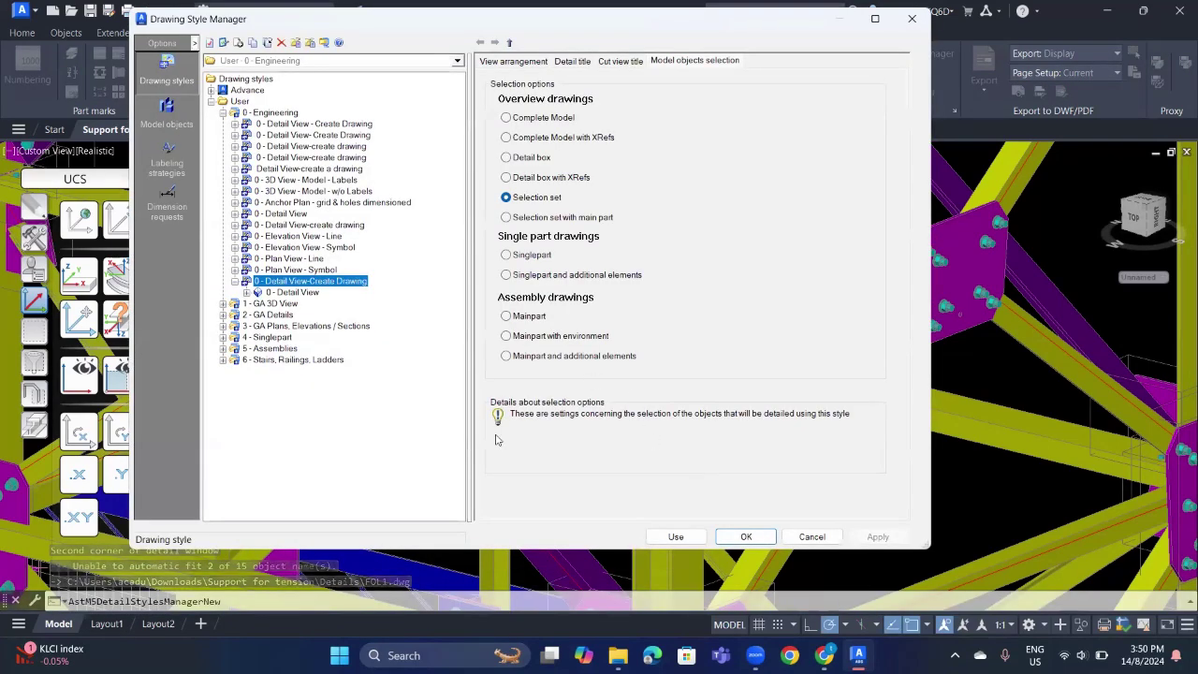
left_click(746, 536)
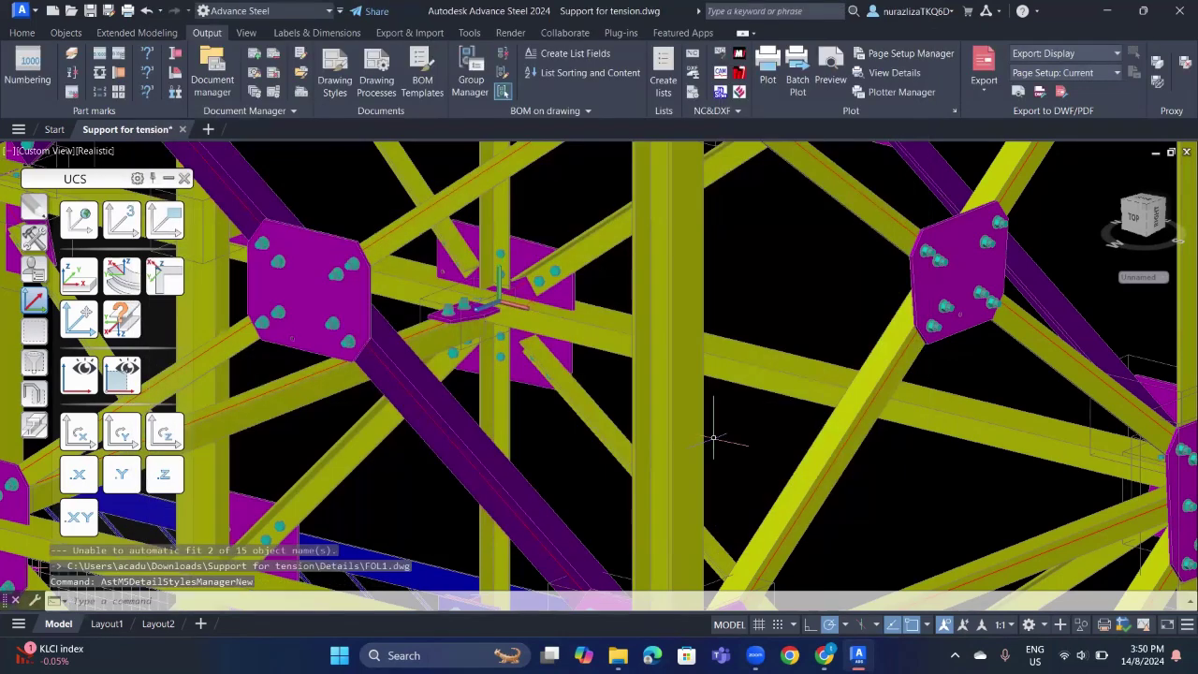
Step: Open FOL1.dwg from Details > Up to date in the Document Manager
left_click(220, 73)
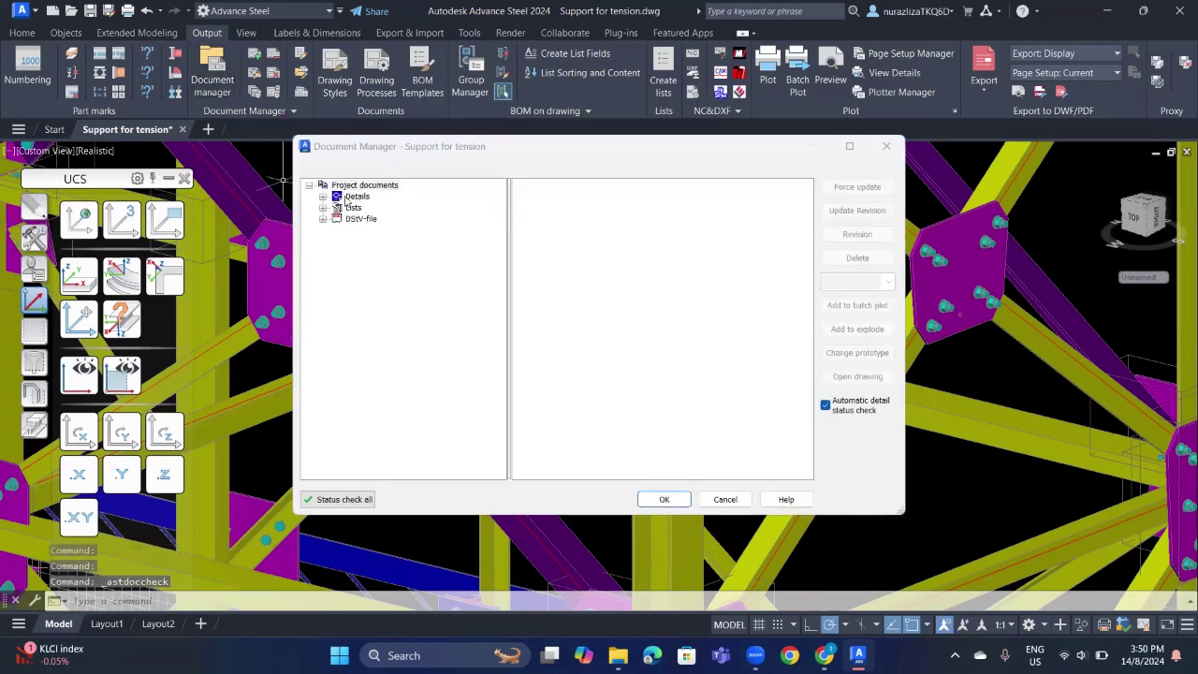
left_click(323, 197)
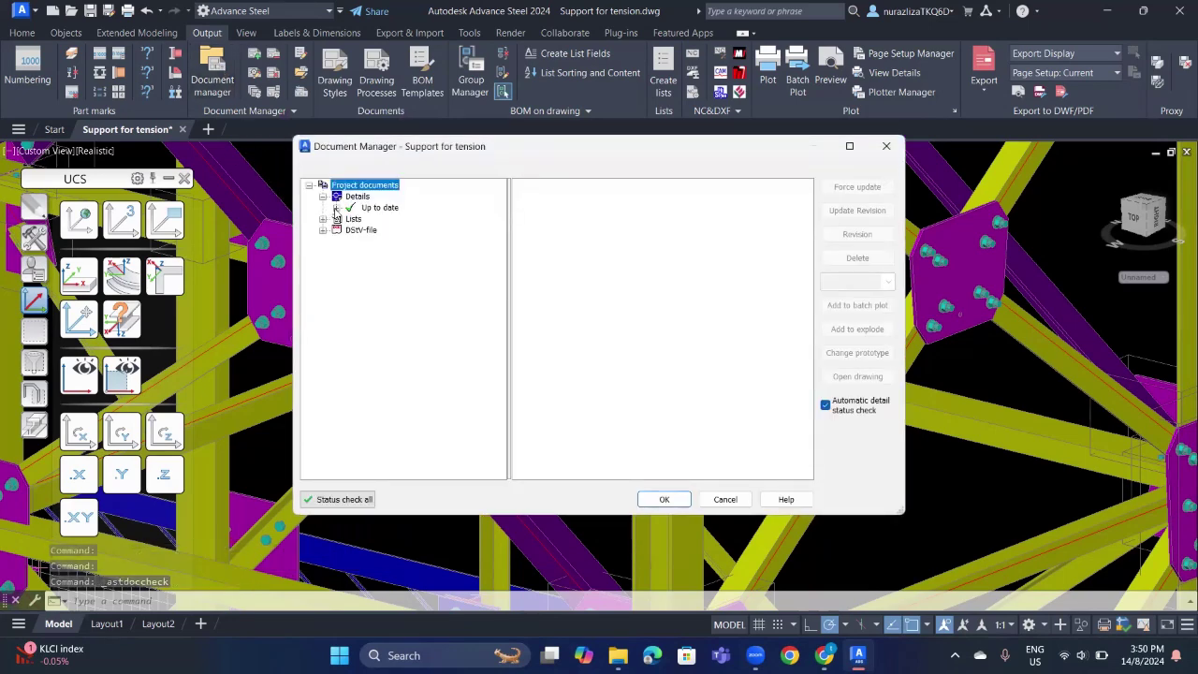
left_click(338, 209)
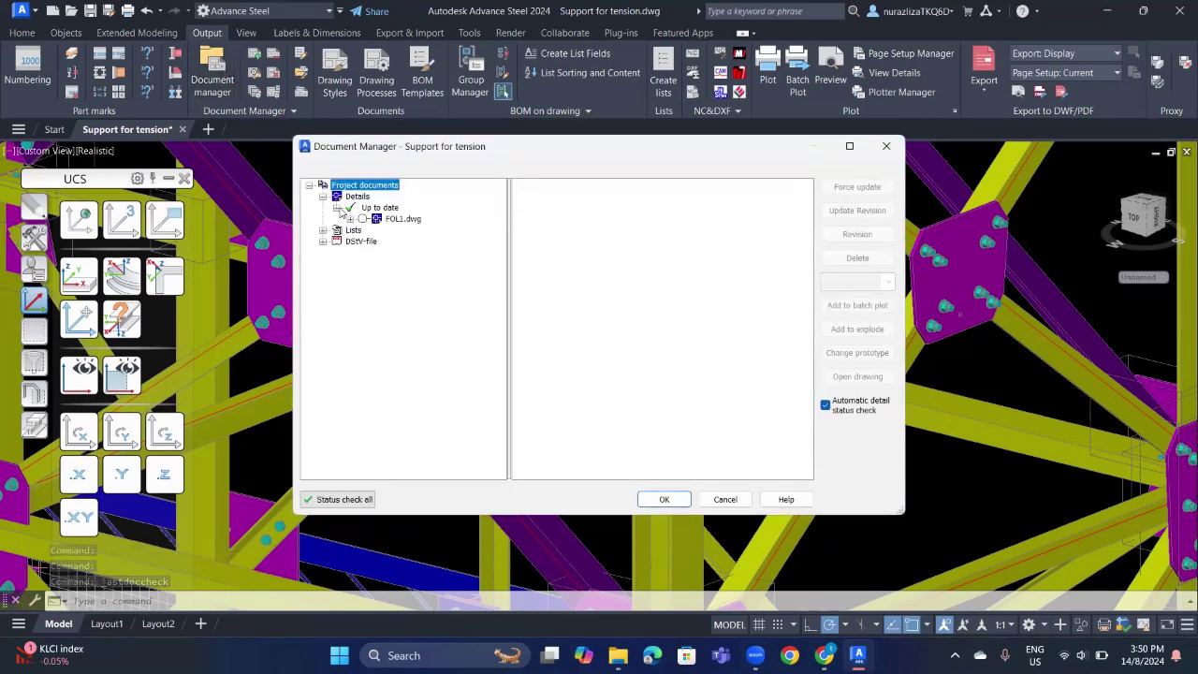
left_click(400, 220)
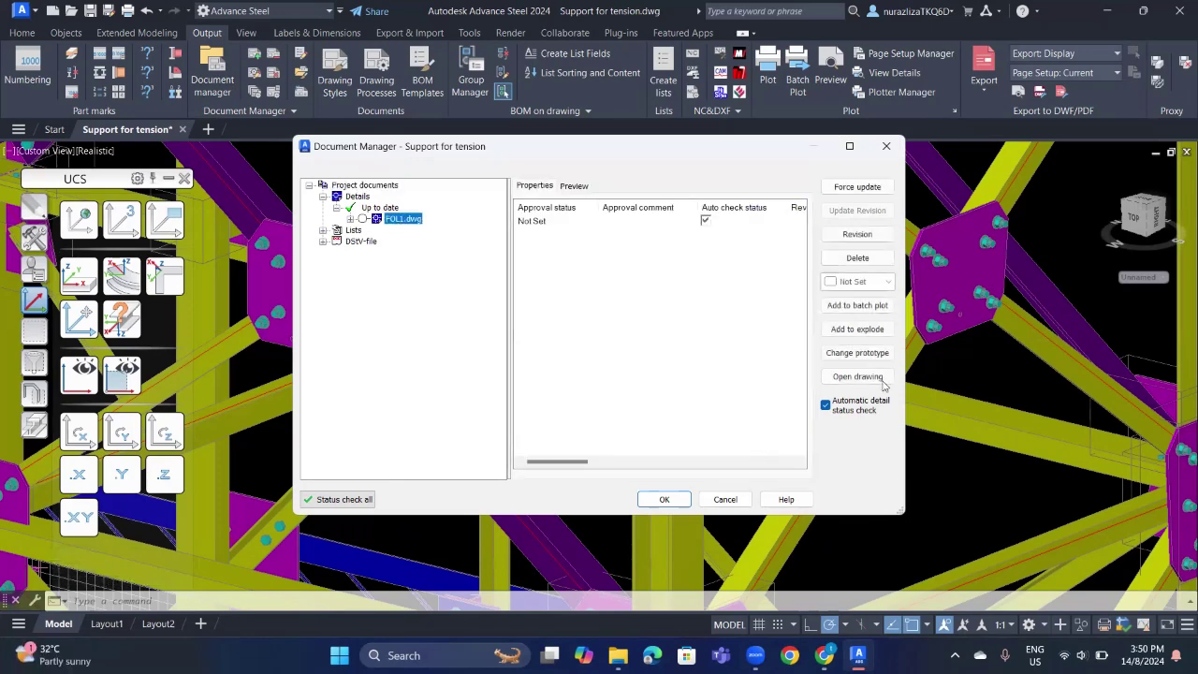
left_click(873, 379)
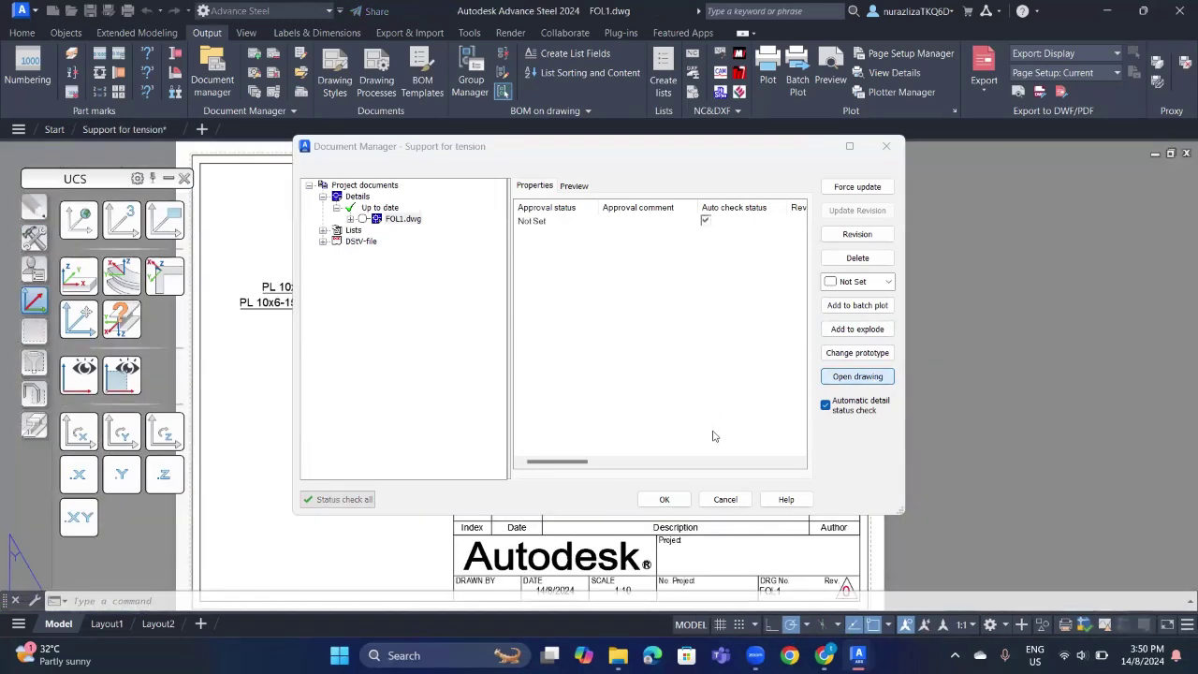
left_click(665, 499)
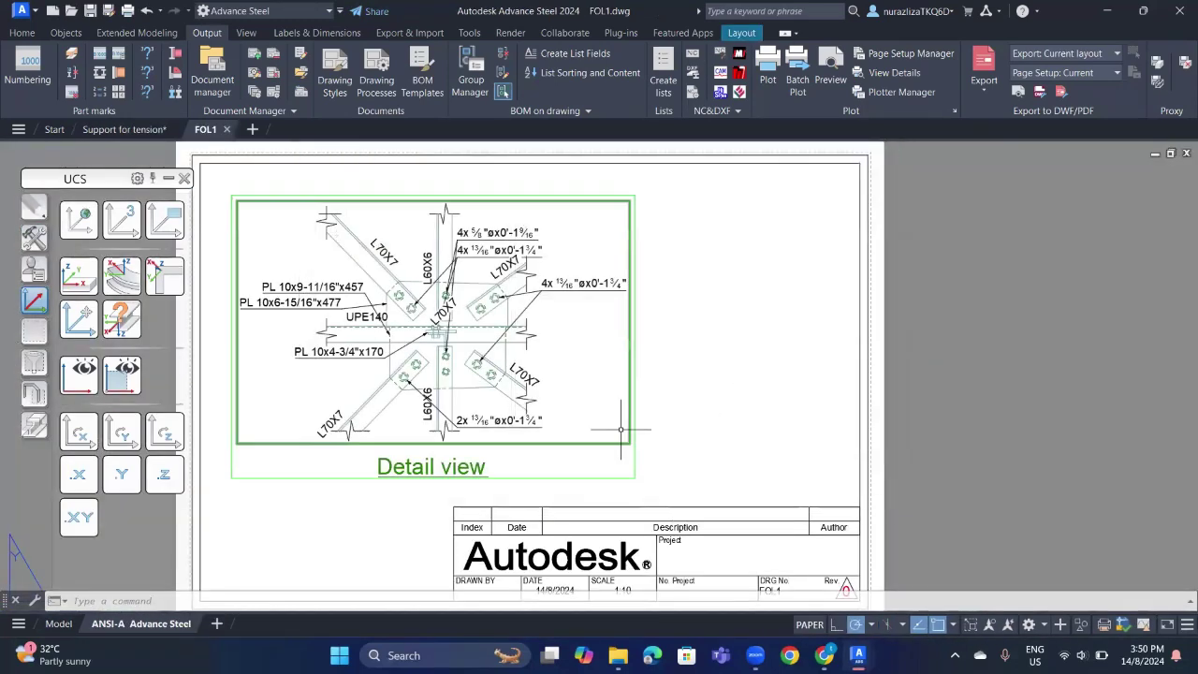
scroll(663, 334, "up", 4)
middle_click_drag(663, 334, 798, 369)
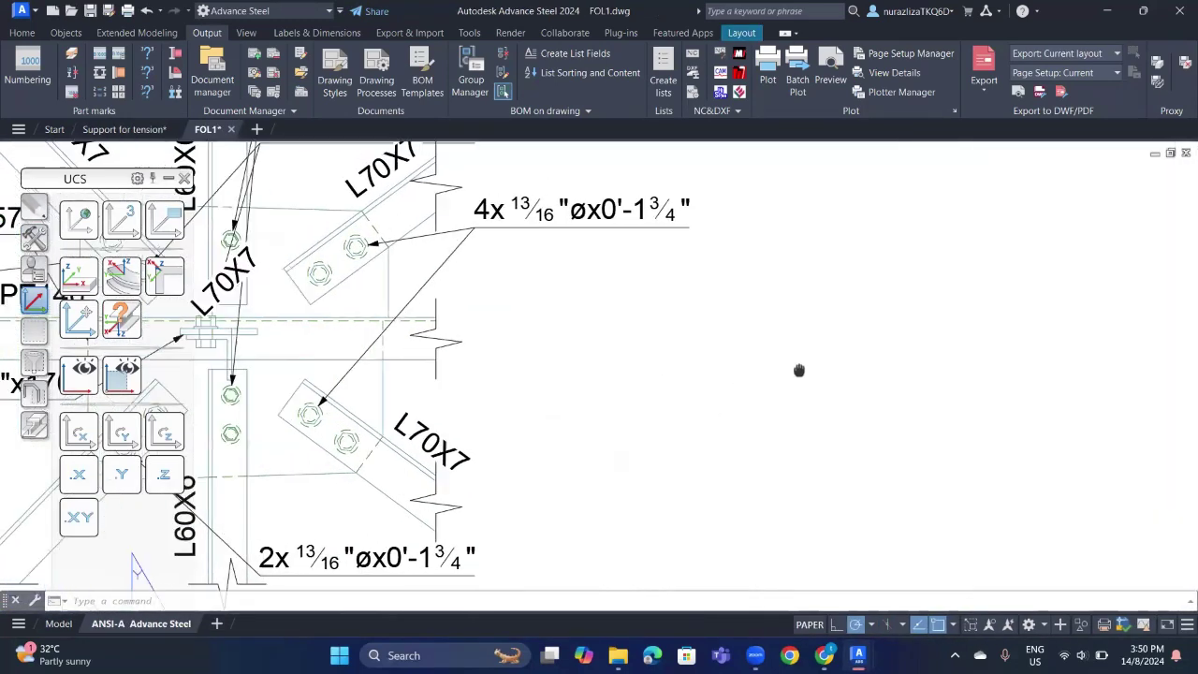
scroll(798, 370, "down", 5)
scroll(659, 337, "up", 3)
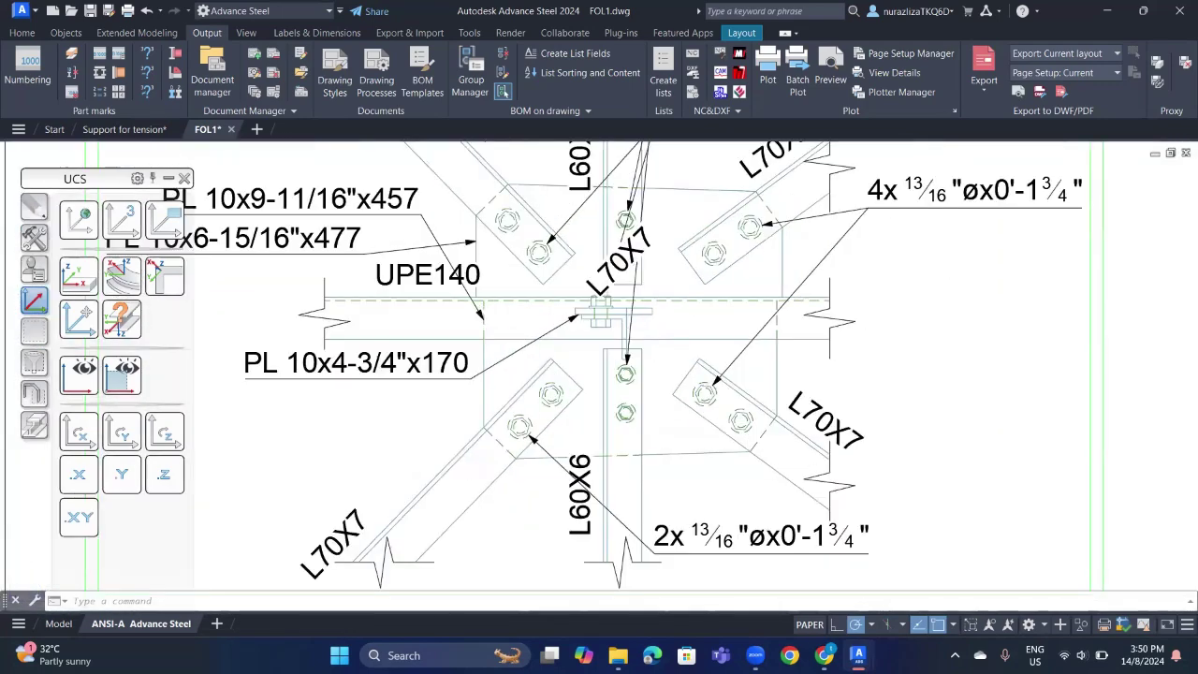
scroll(834, 321, "down", 4)
middle_click_drag(834, 321, 760, 403)
scroll(796, 321, "down", 1)
scroll(802, 326, "up", 2)
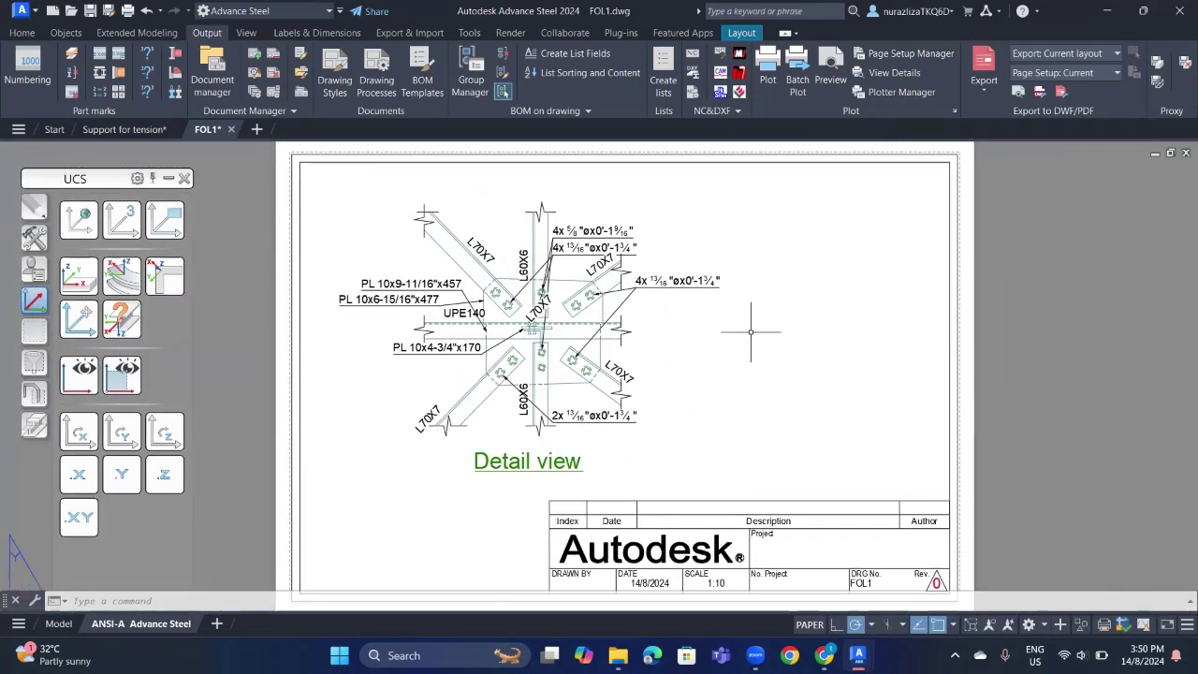
Step: Export the FOL1 layout to a PDF named FOL1 in the Documents folder
left_click(981, 91)
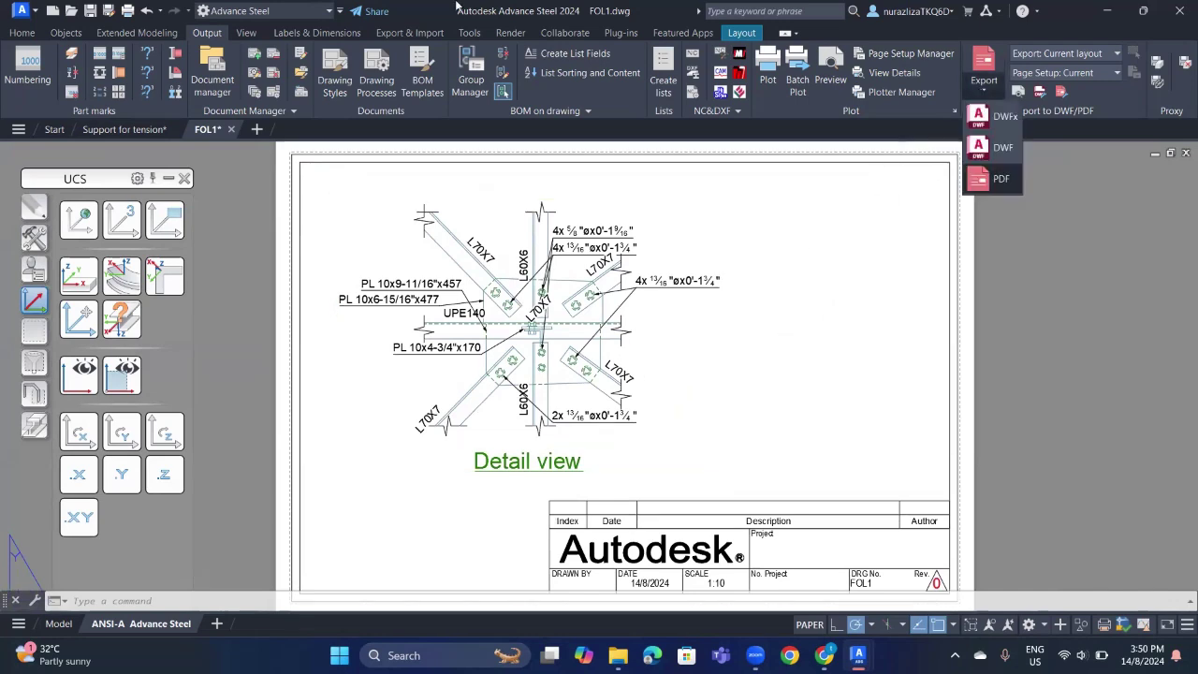
left_click(34, 12)
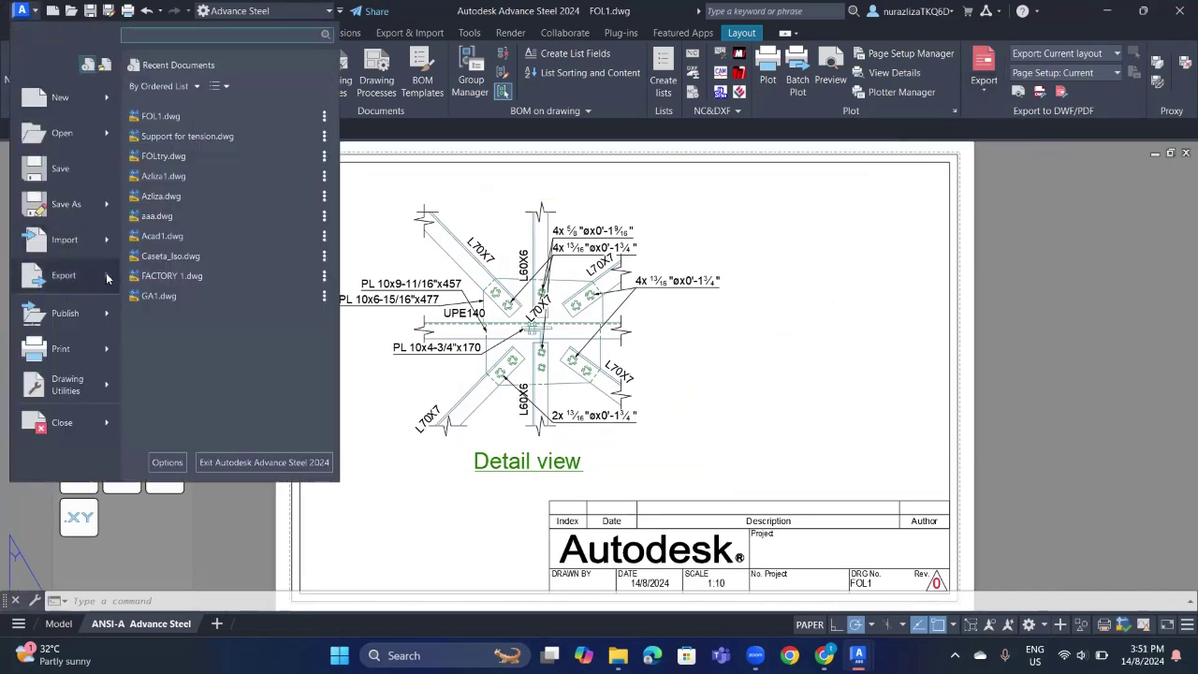
mouse_move(111, 276)
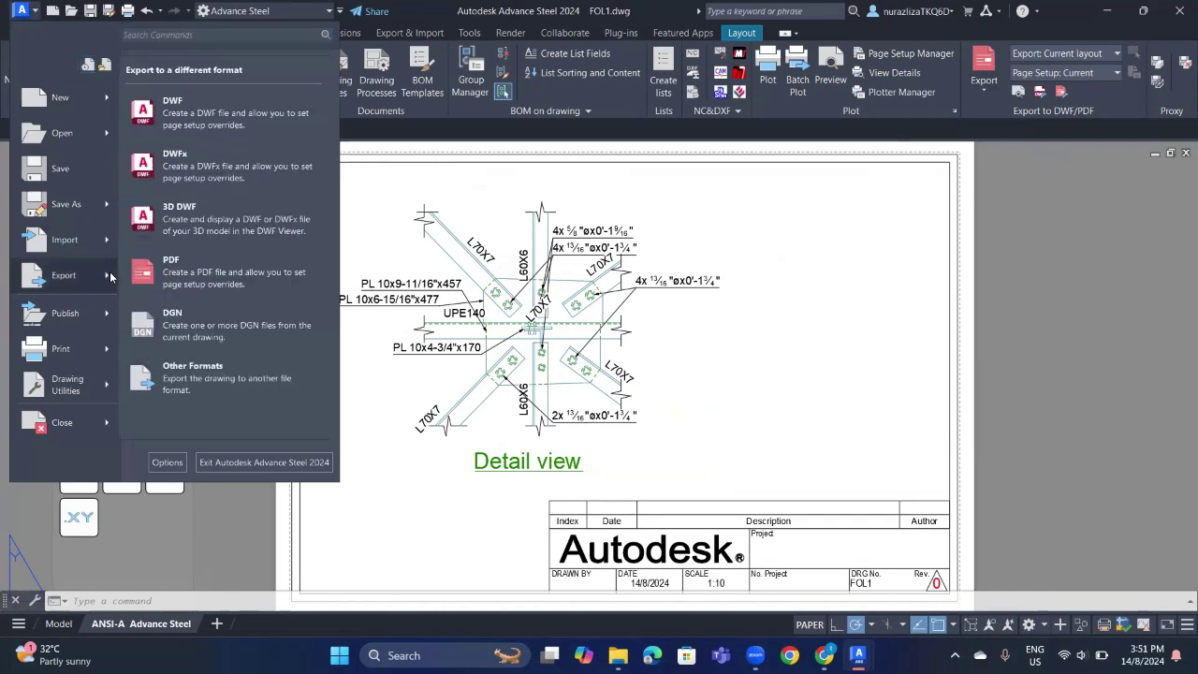
left_click(187, 273)
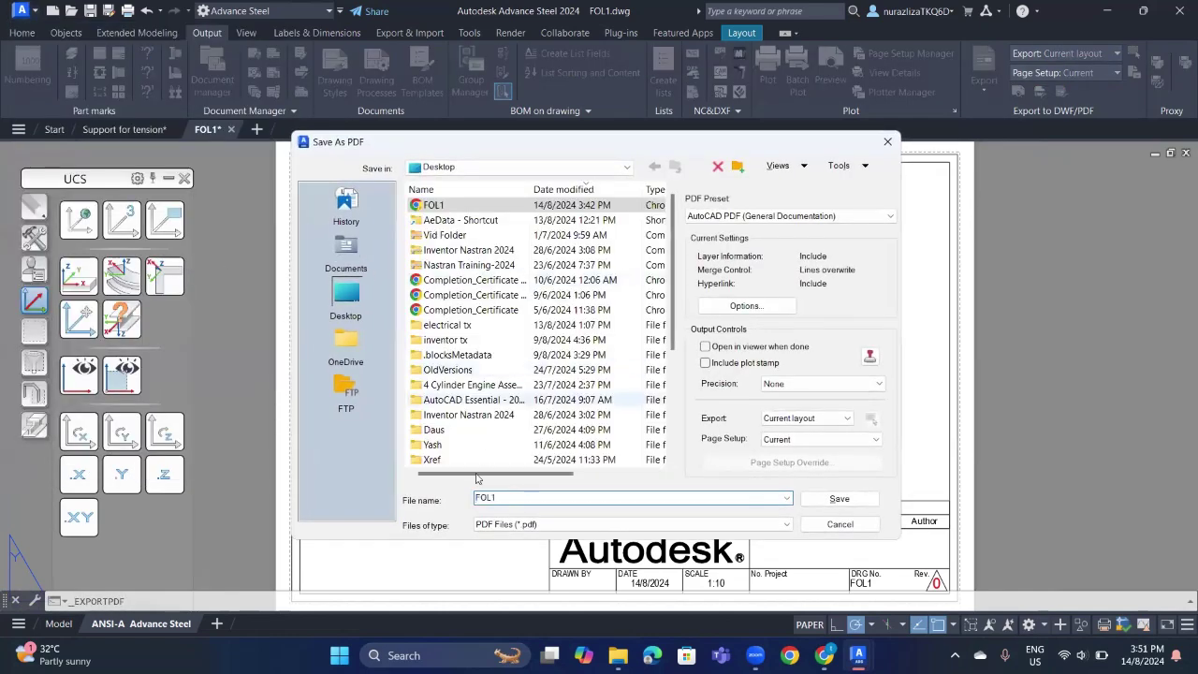
left_click(501, 499)
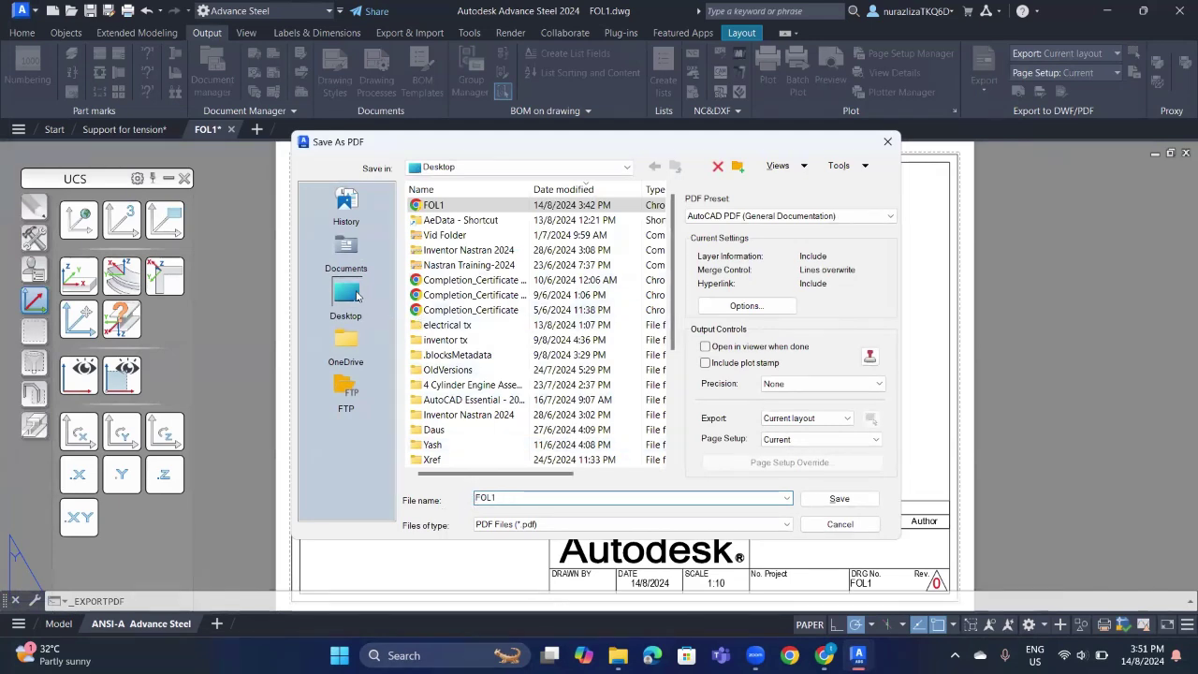
left_click(350, 261)
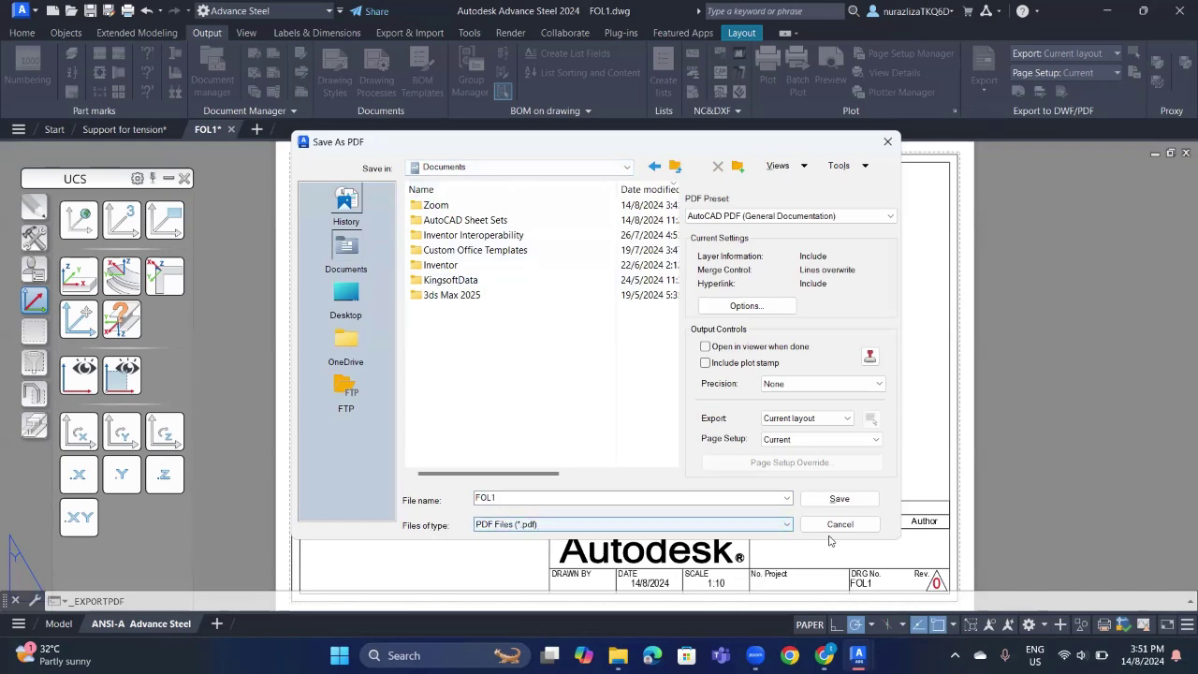
left_click(847, 499)
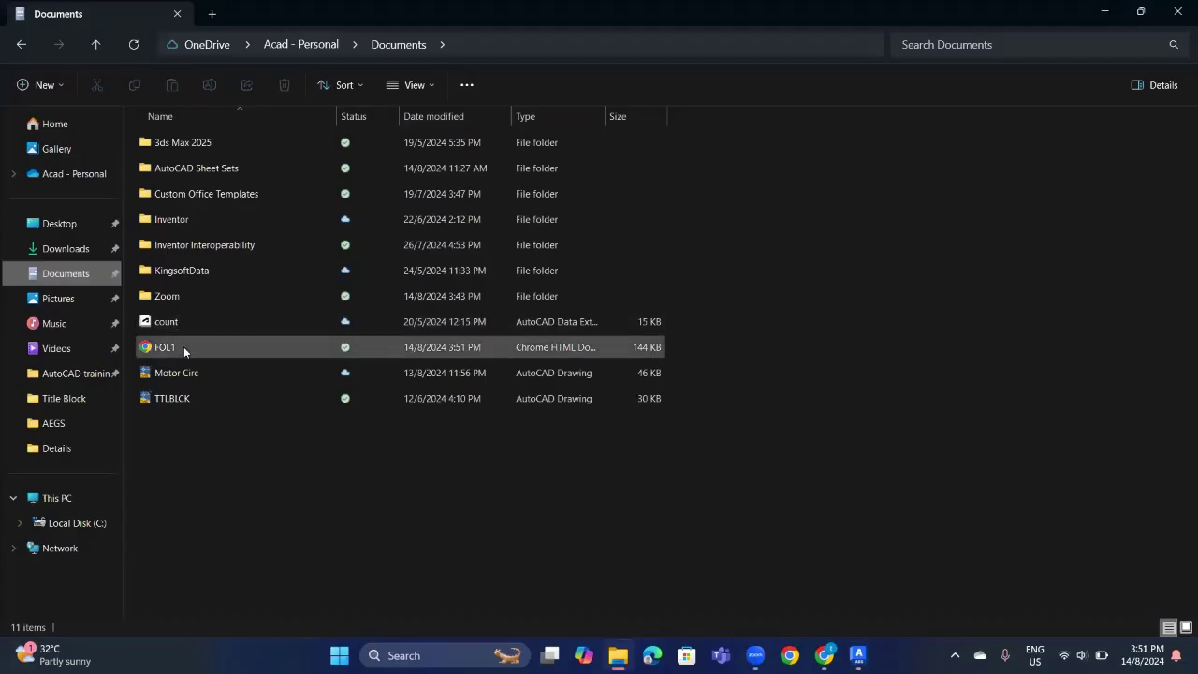
Step: Open FOL1 from Documents and maximize the Chrome window showing the PDF
left_click(191, 348)
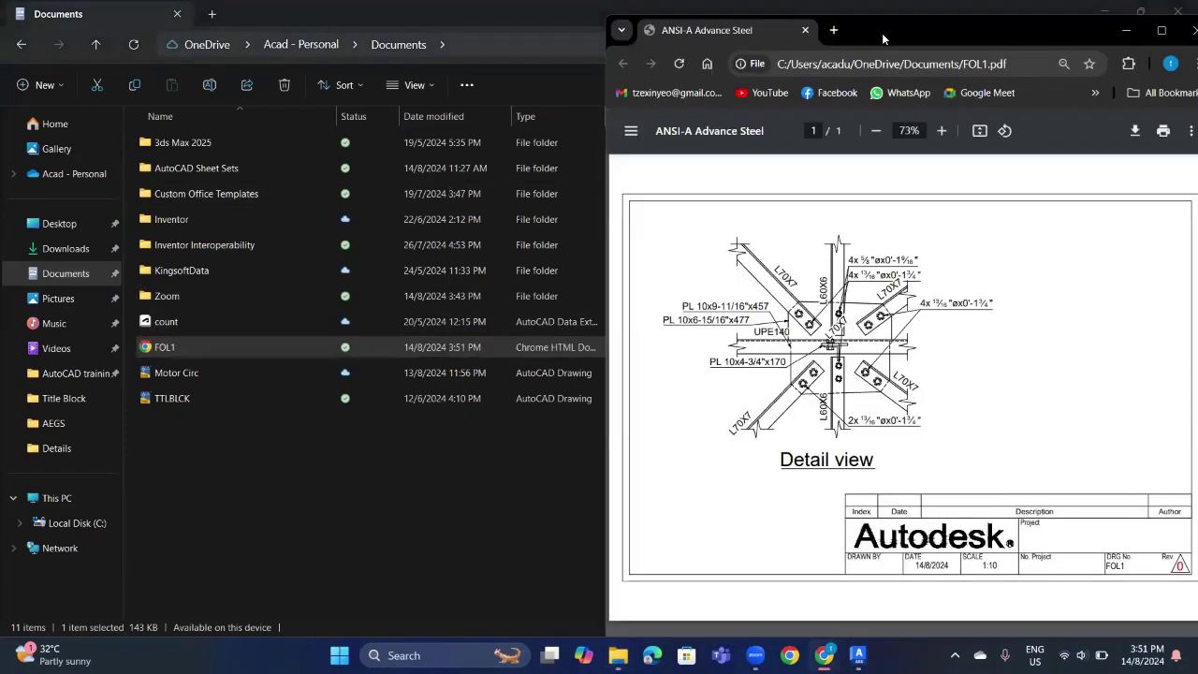
double_click(838, 33)
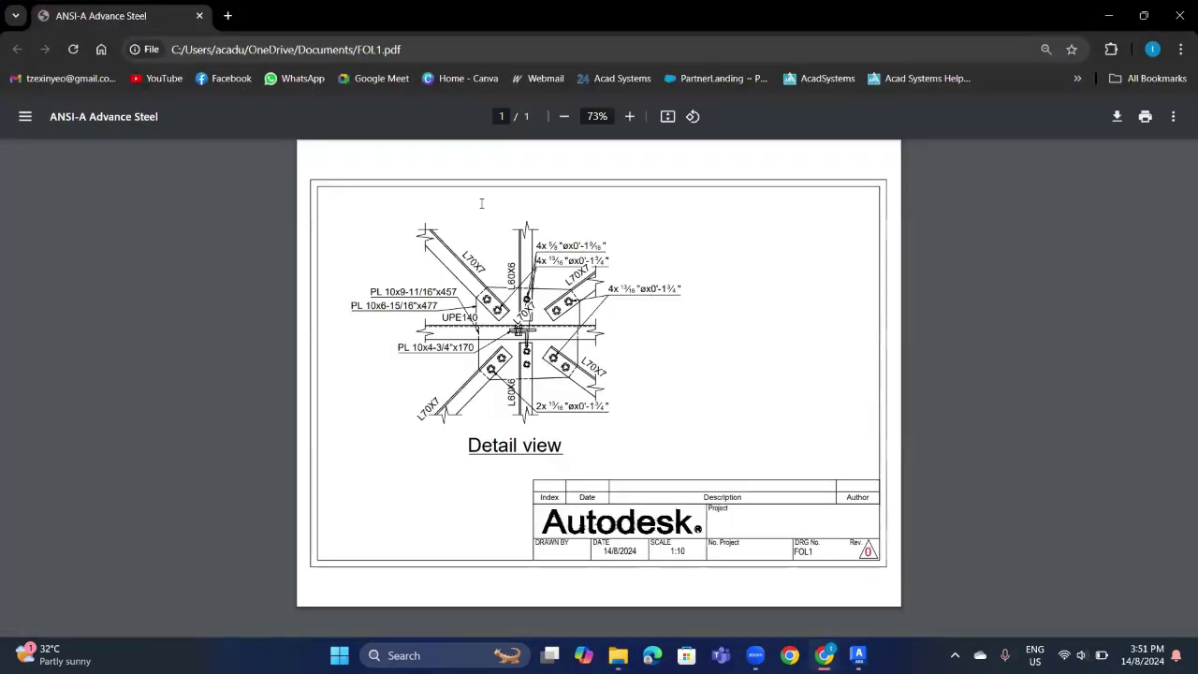